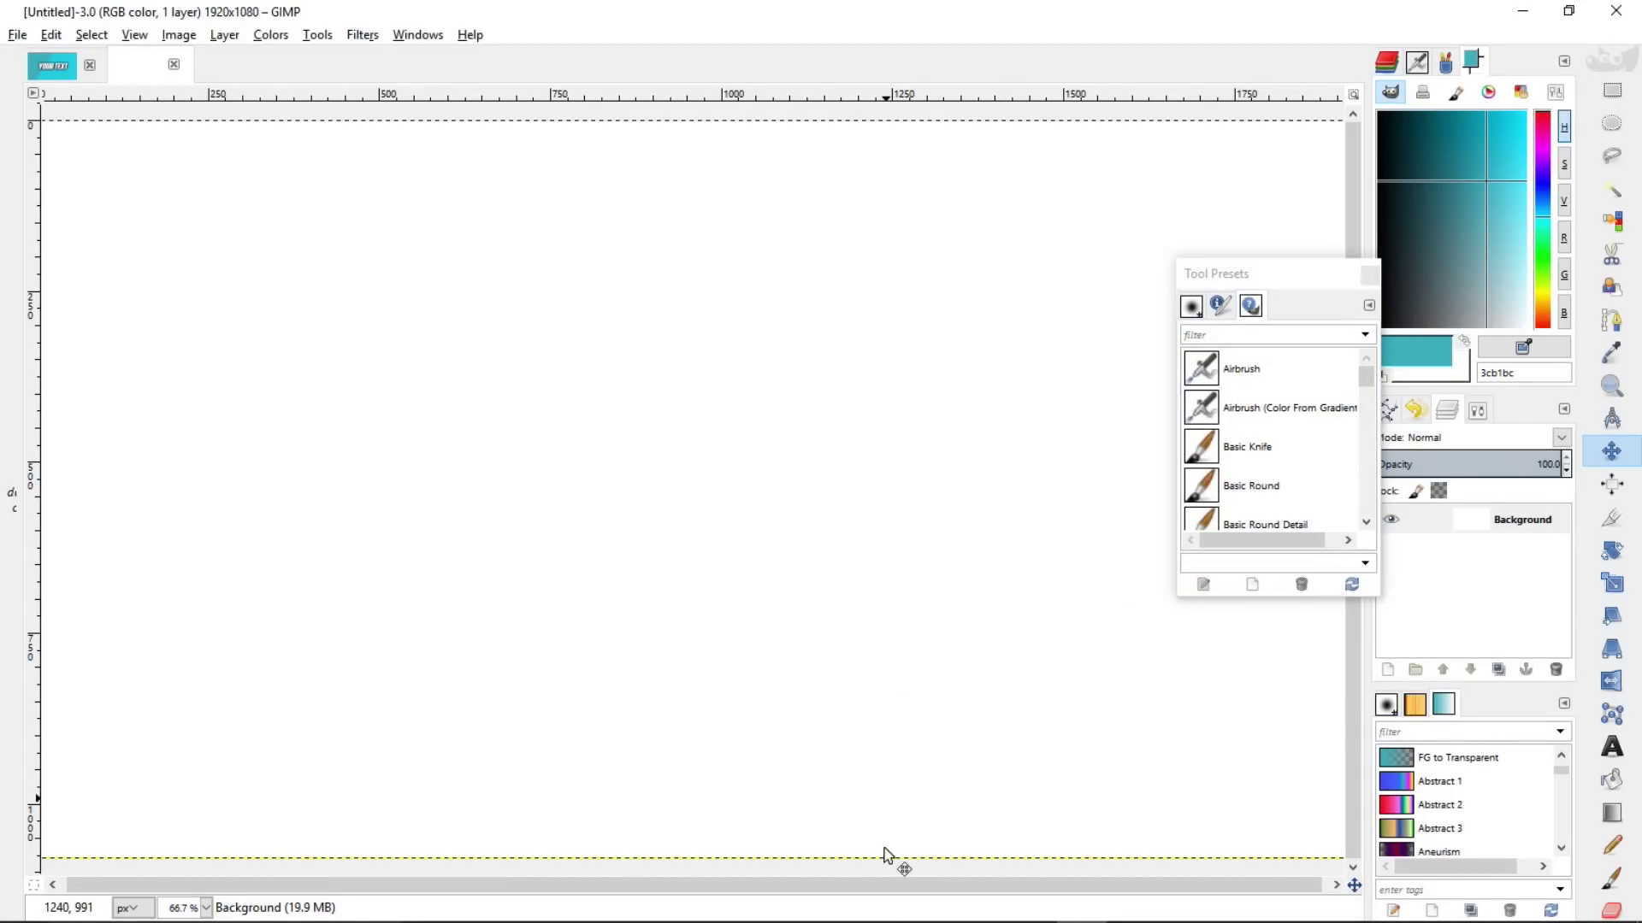
Bring Blender forward and switch the render result area to the scene's 3D View.
mouse_move(879, 903)
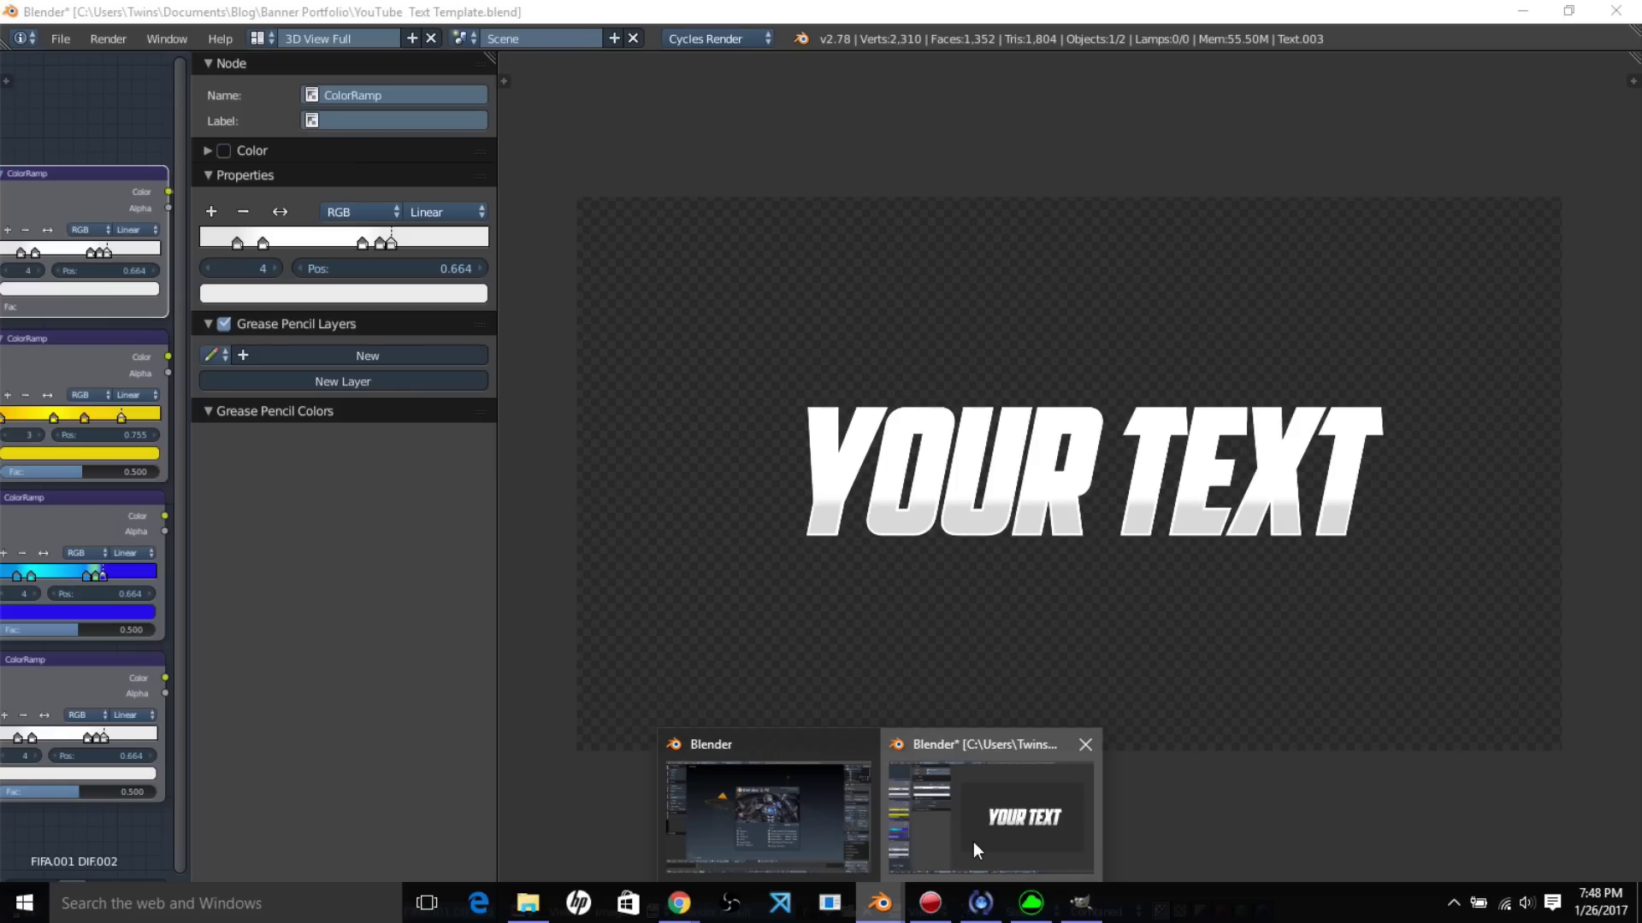
click(973, 841)
click(518, 912)
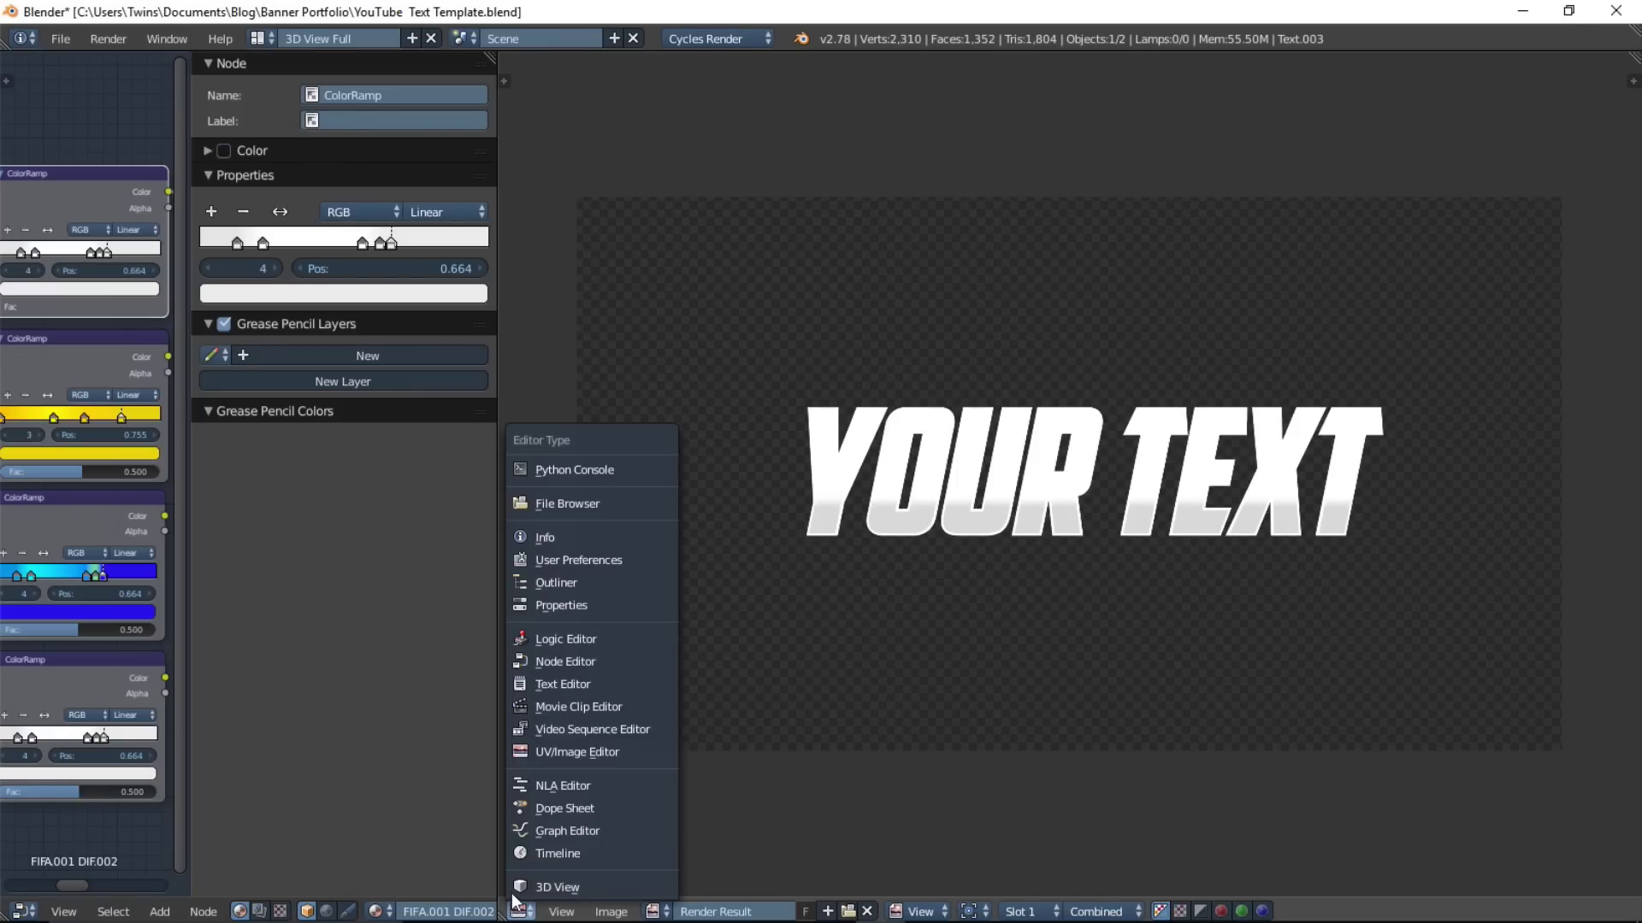
click(547, 887)
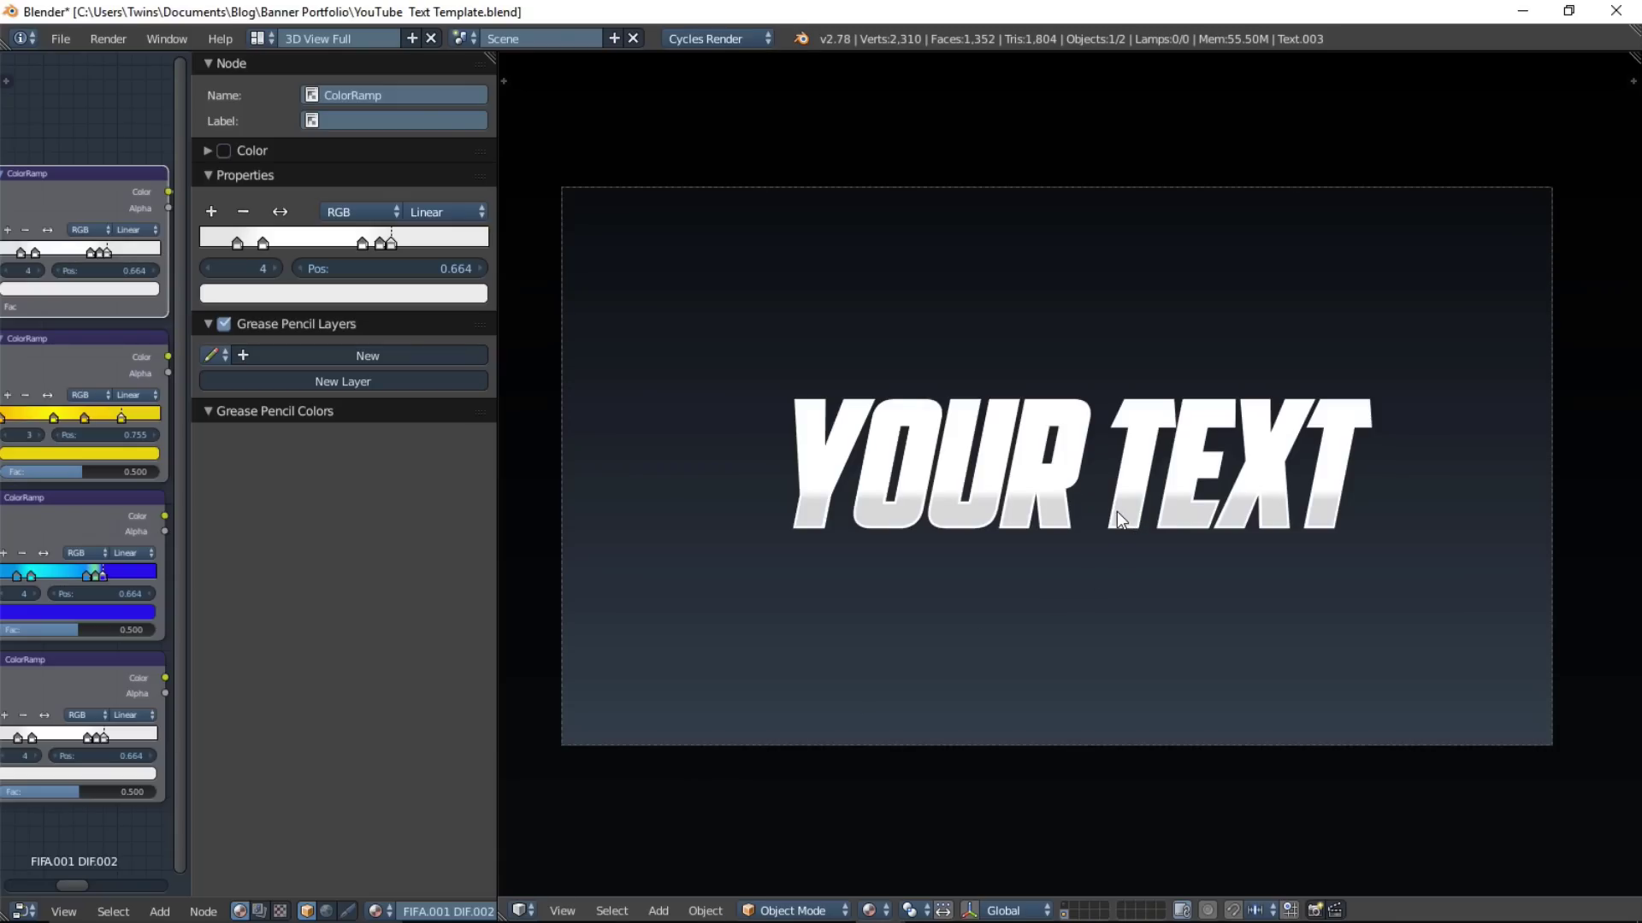
Duplicate the YOUR TEXT object in place and retype its ending as 'R TEXT'.
key(shift+d)
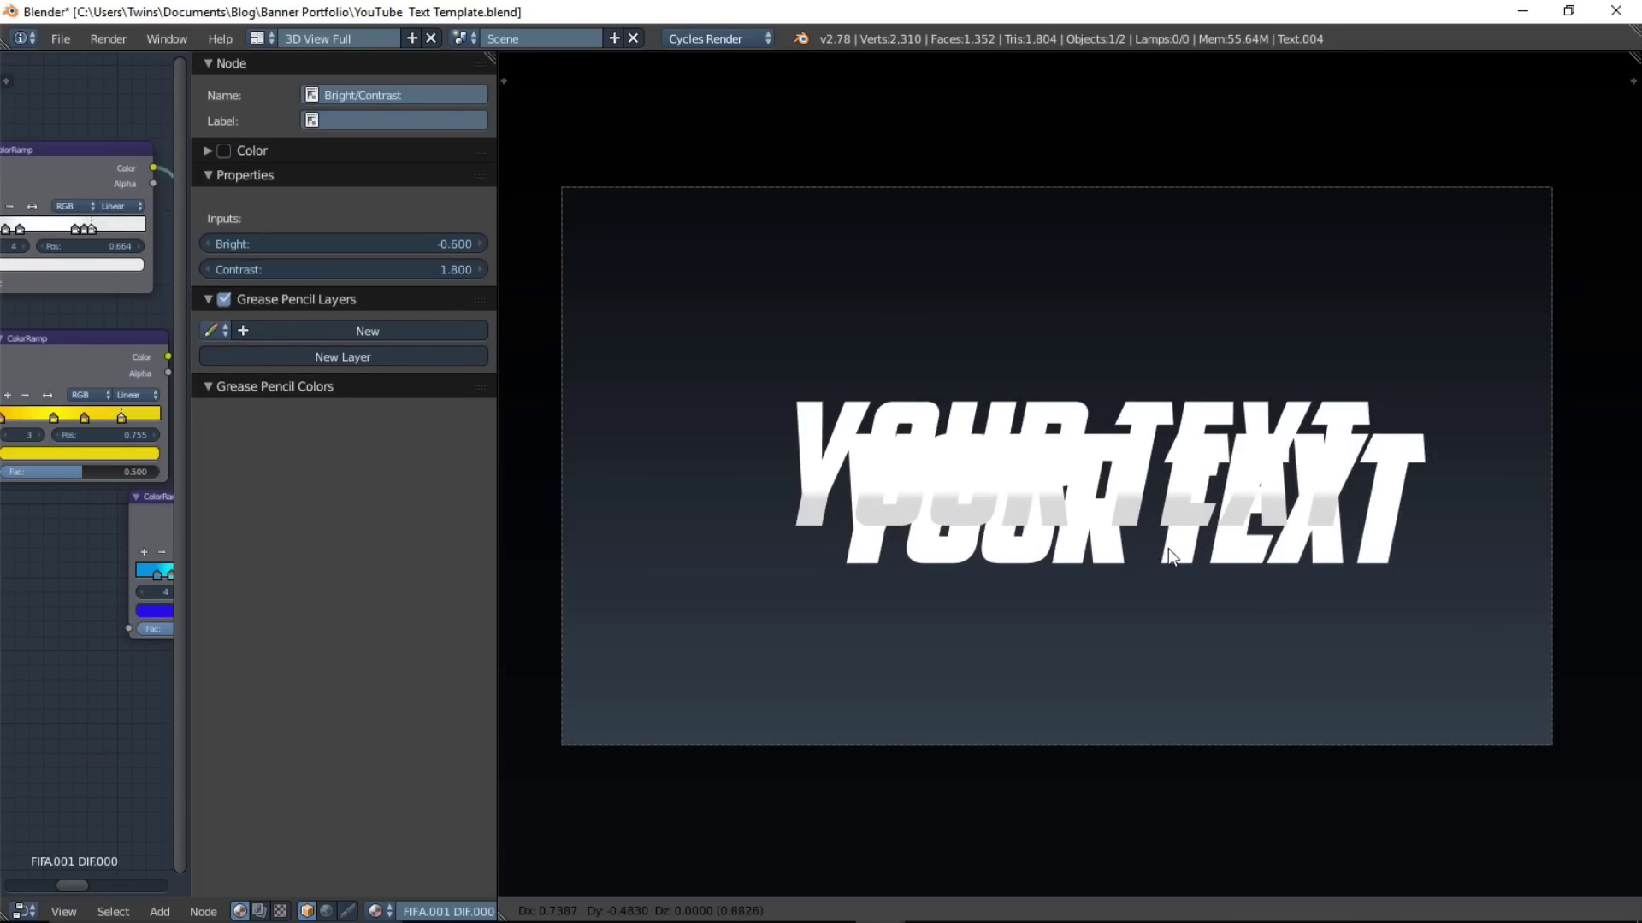
right_click(1152, 496)
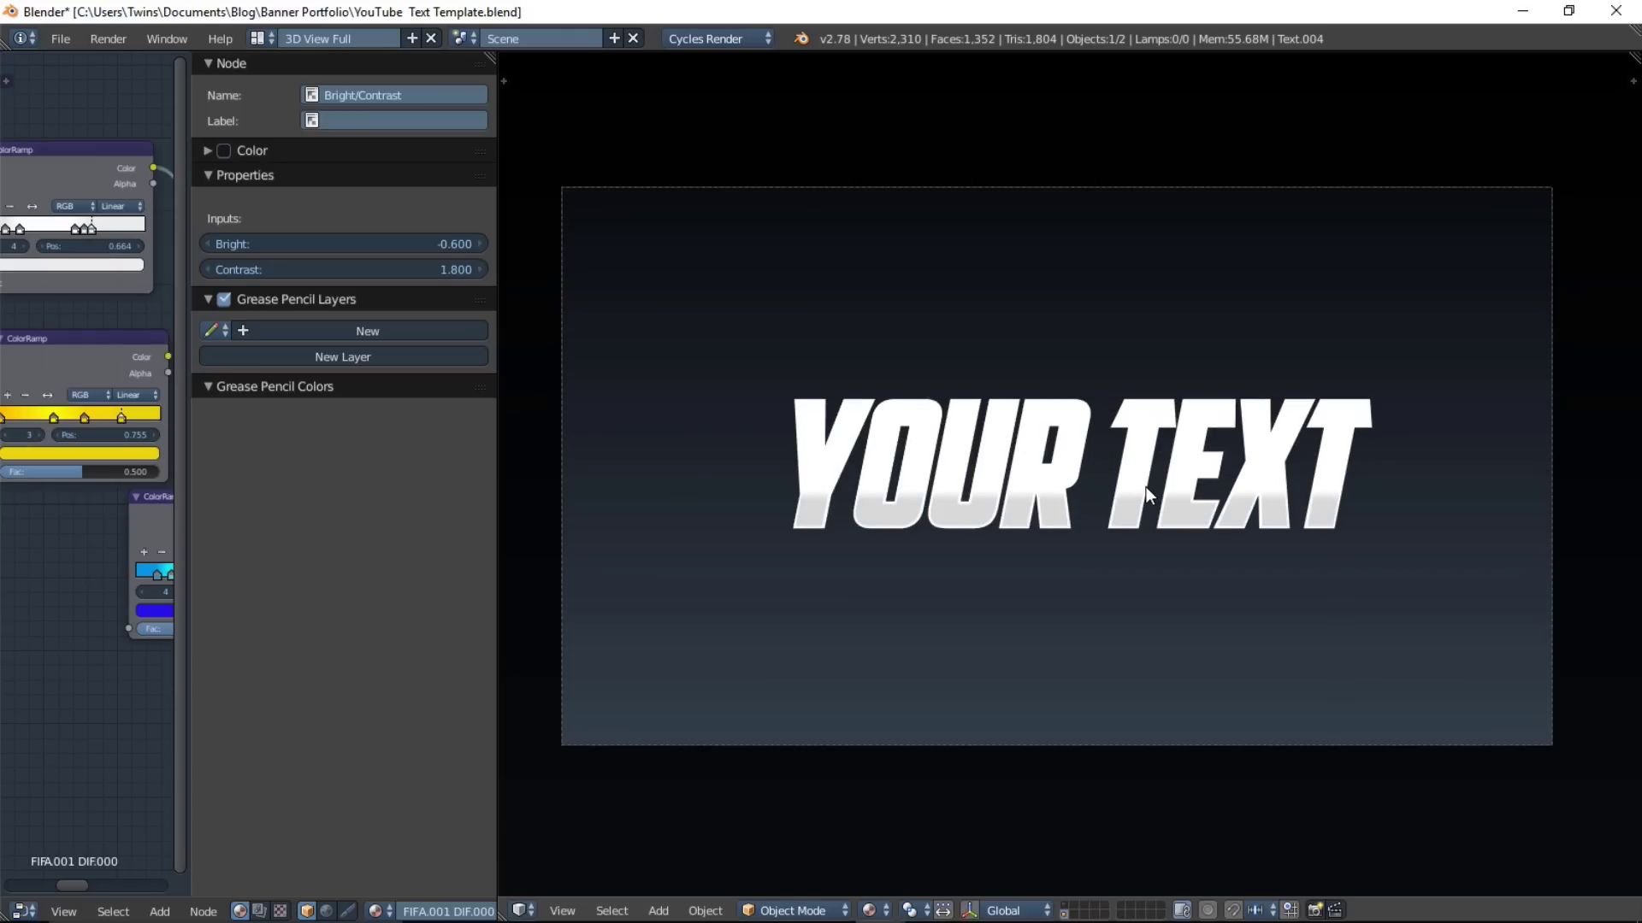
key(Tab)
key(BackSpace)
key(BackSpace)
key(BackSpace)
key(BackSpace)
key(BackSpace)
key(BackSpace)
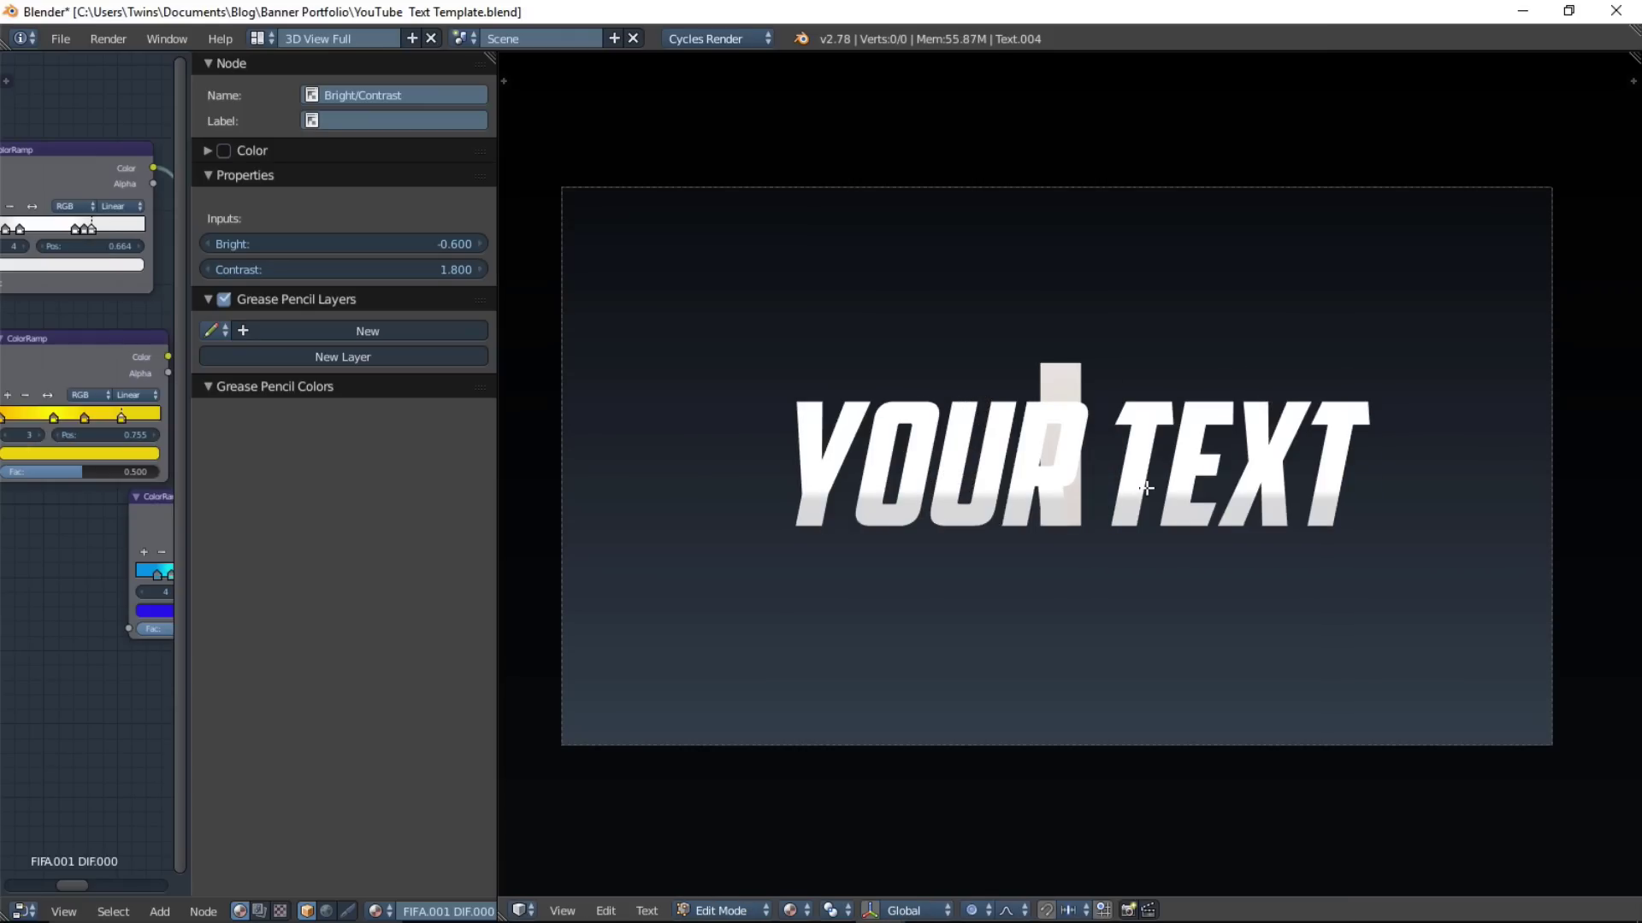
text(R TEXT)
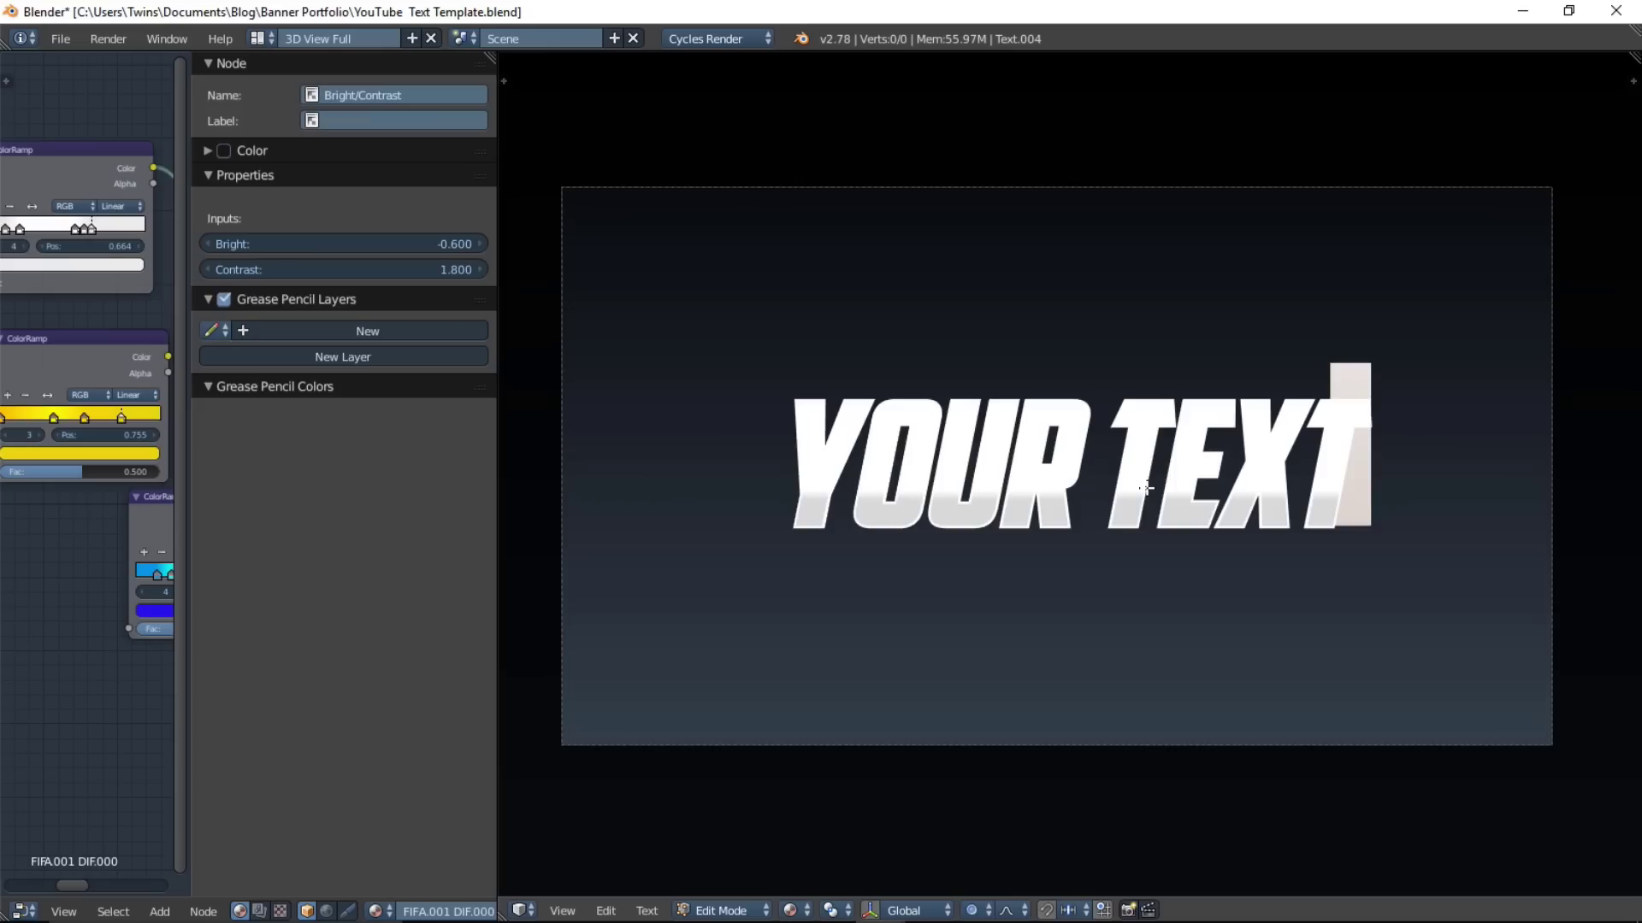
key(Tab)
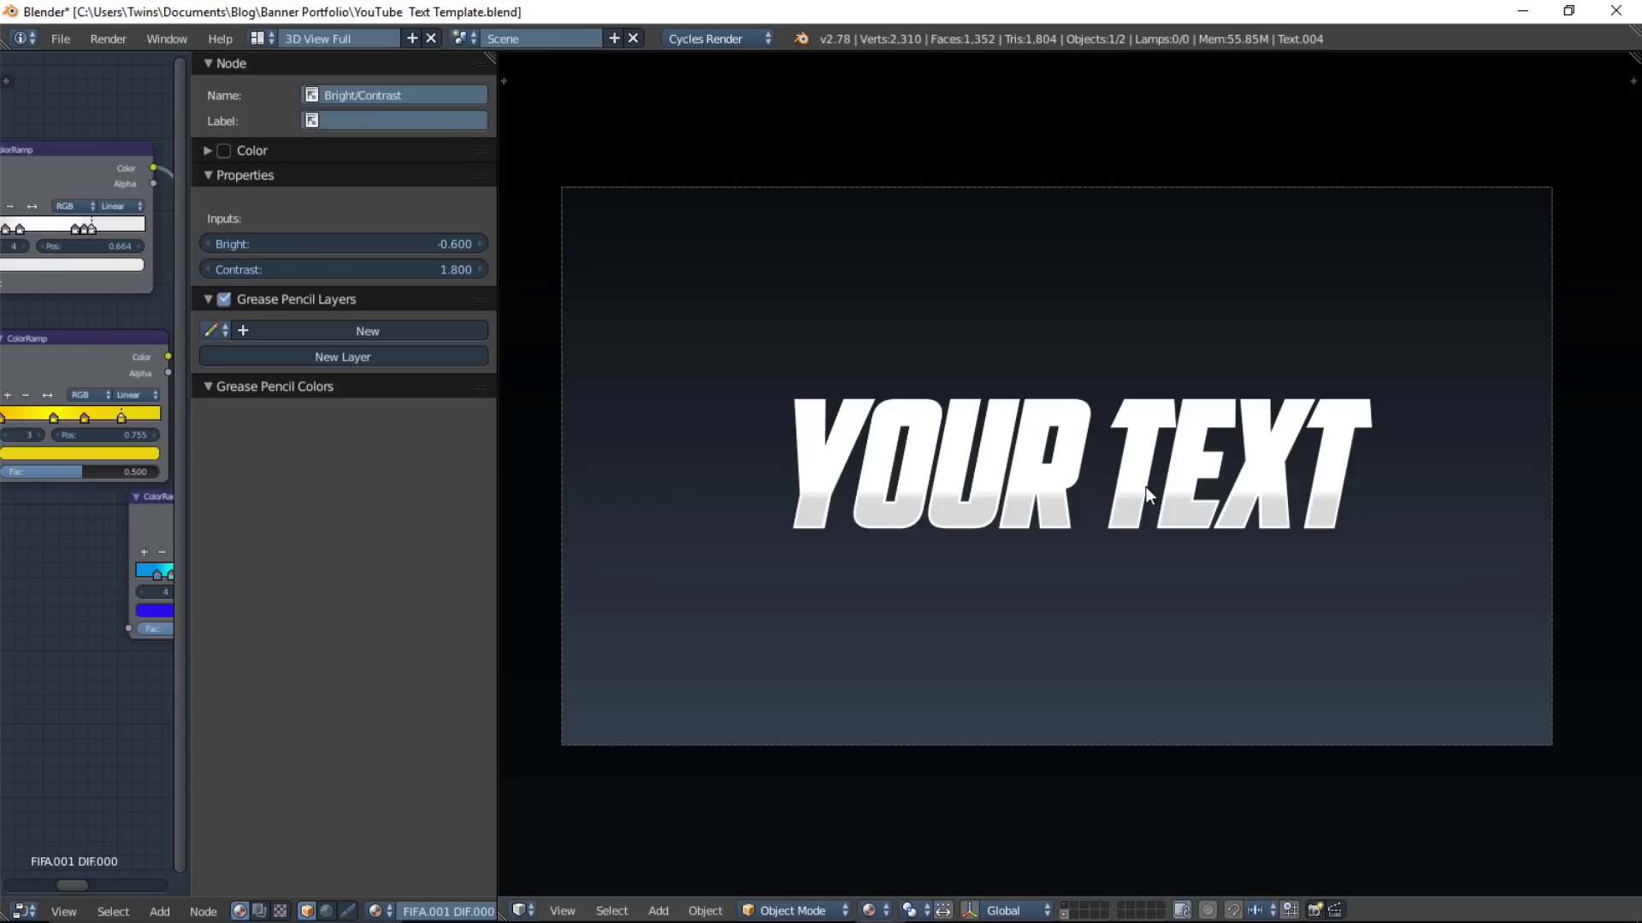
Reselect the original text object and cancel its move so it stays put.
right_click(1133, 474)
key(g)
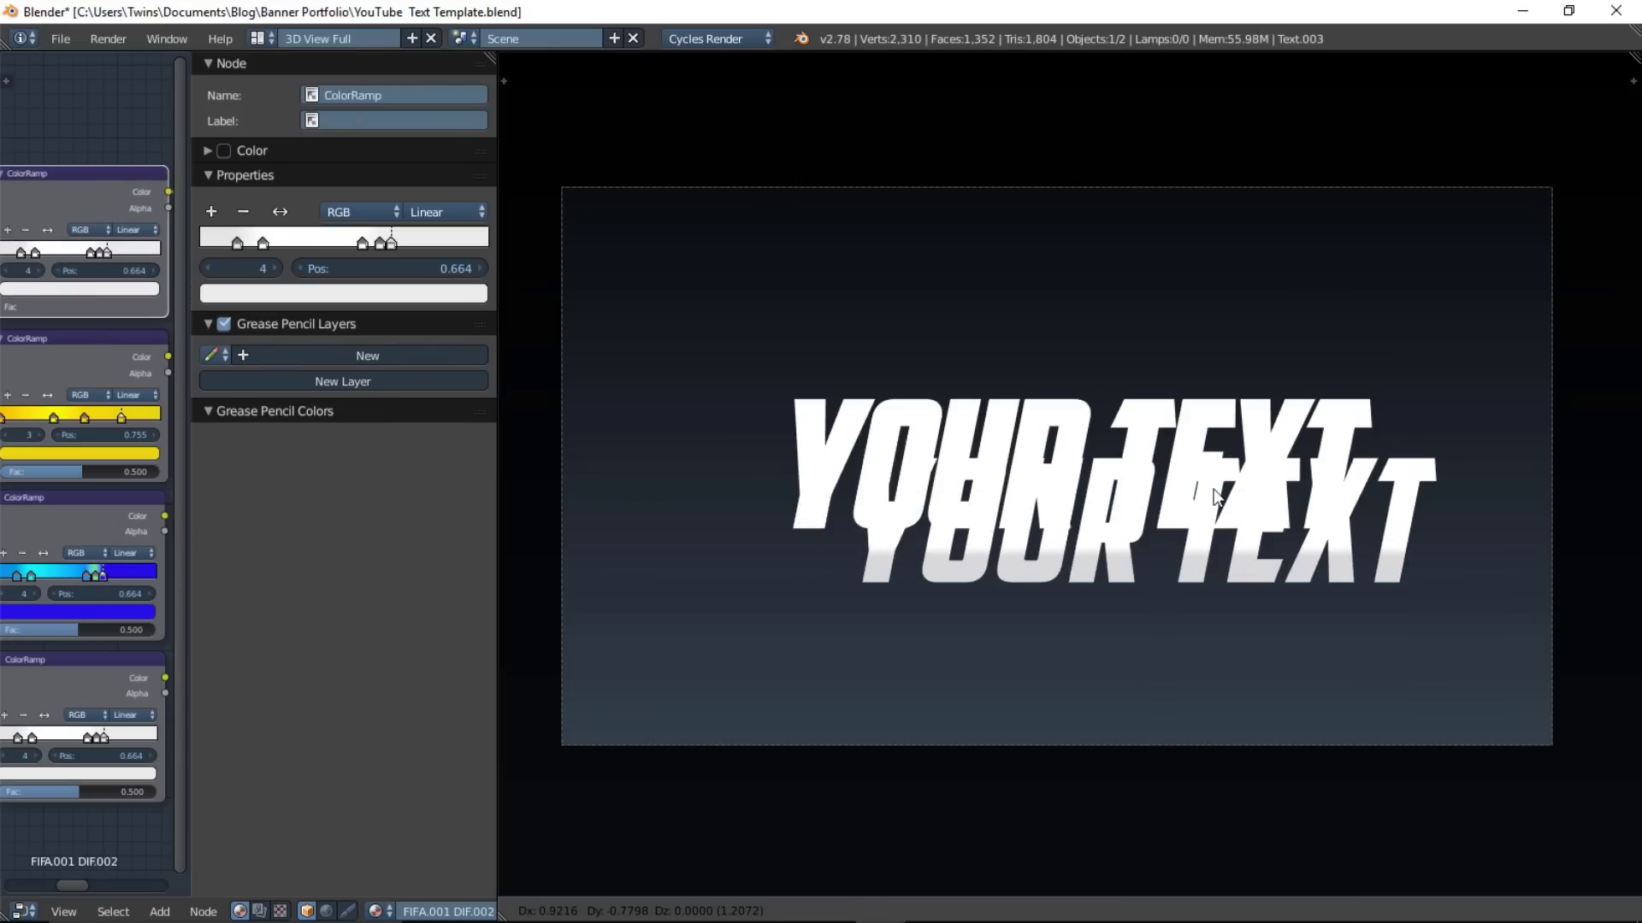
right_click(1137, 470)
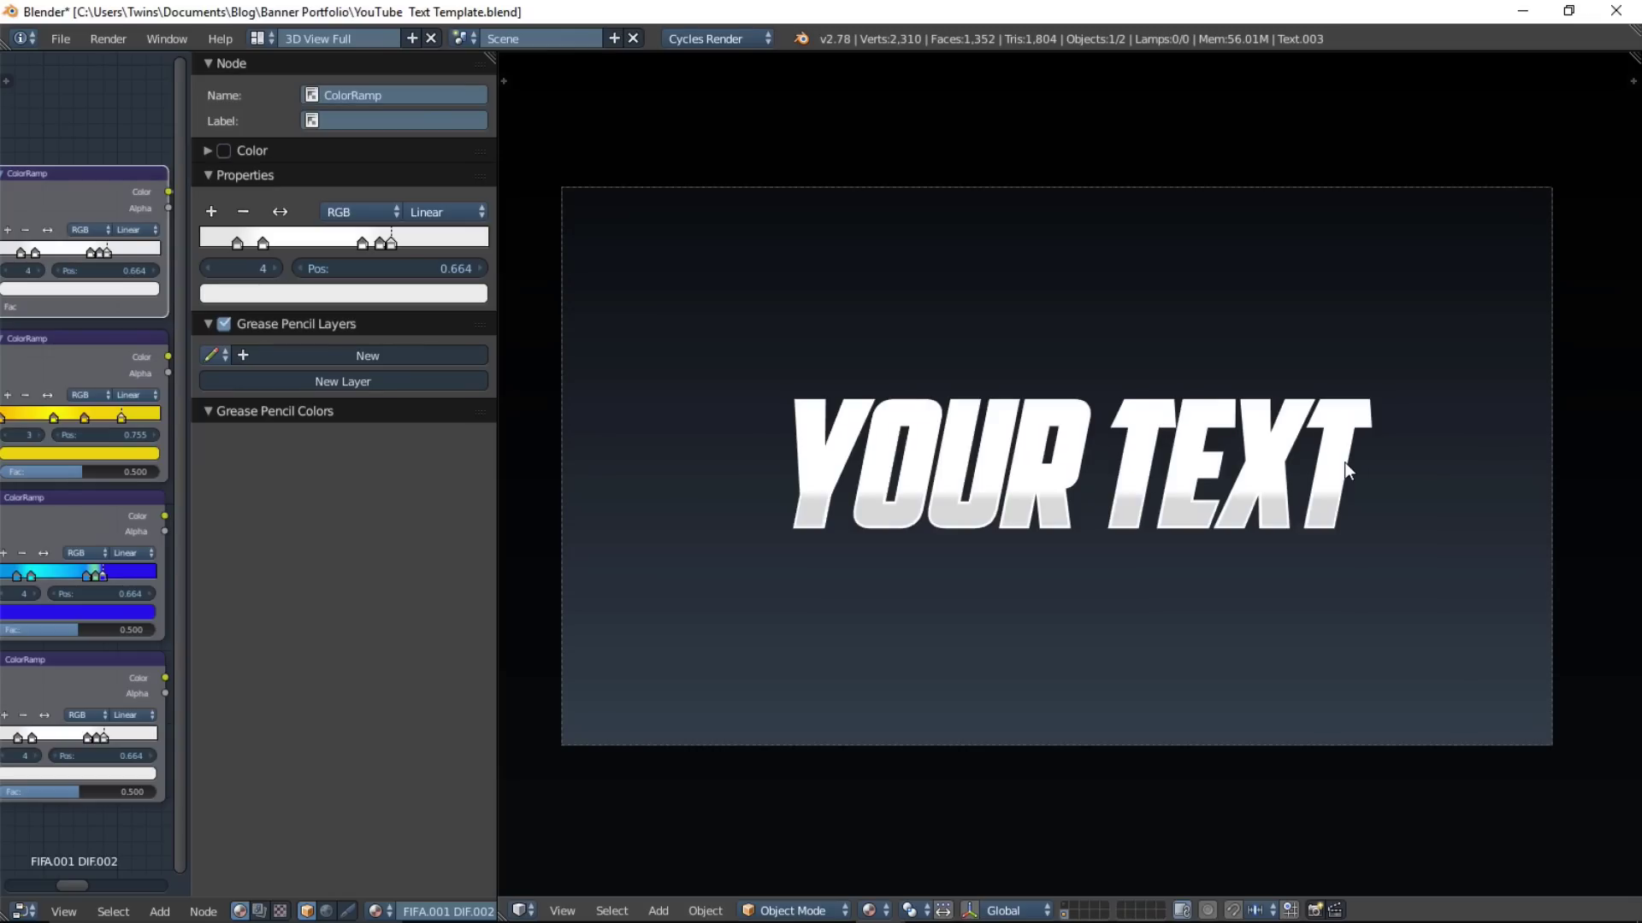
Render the camera view with Render > OpenGL Render Image.
click(101, 44)
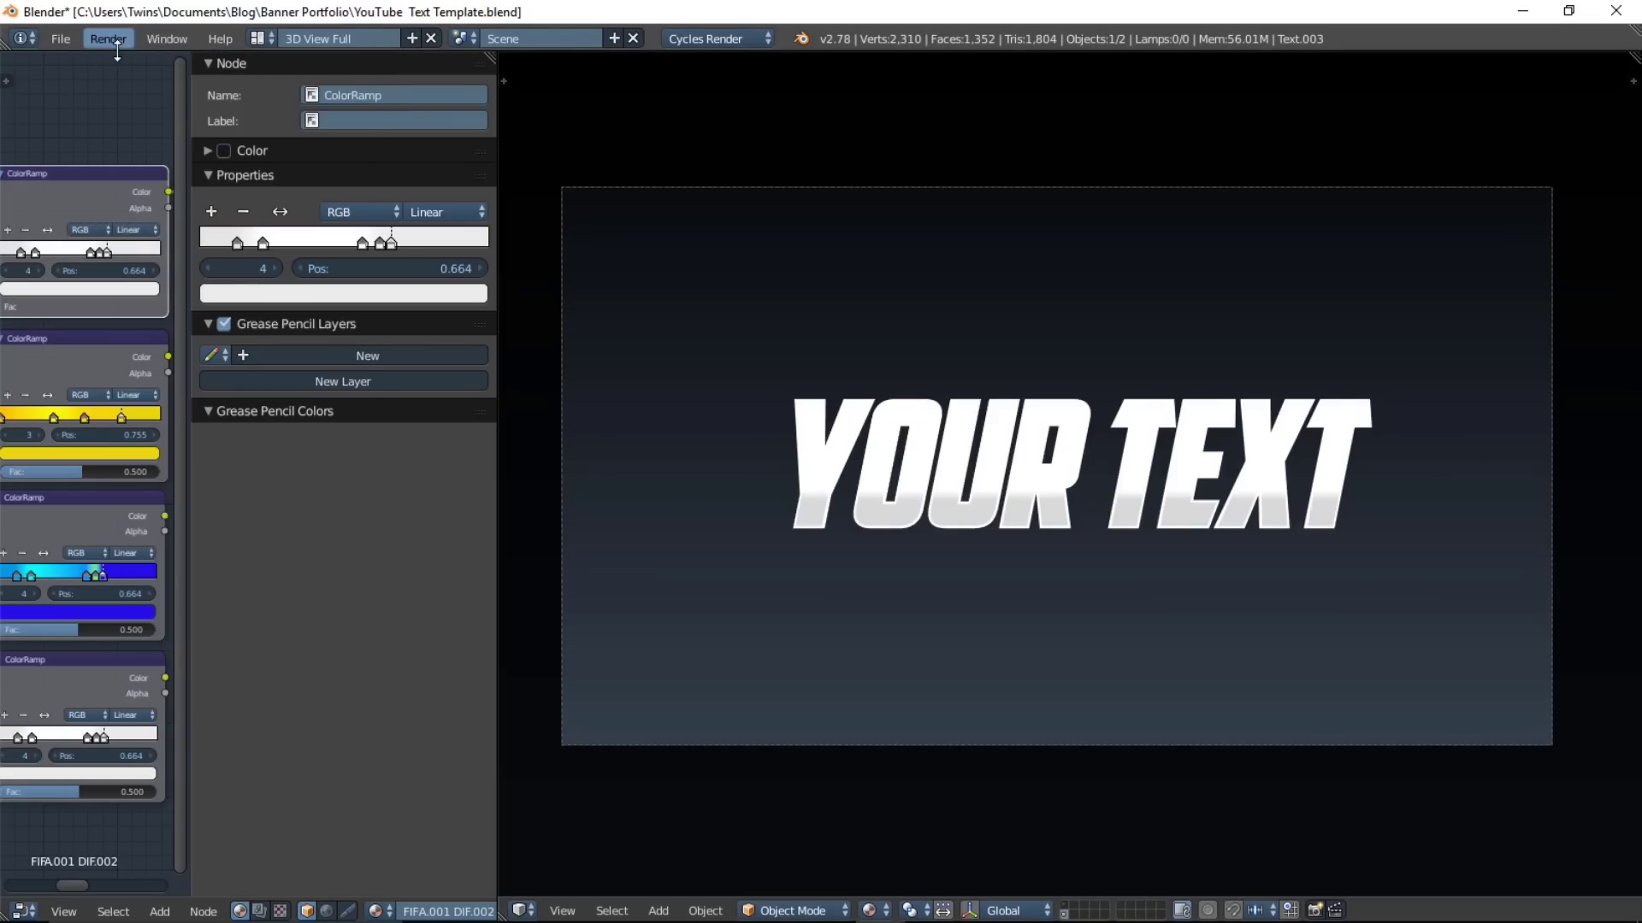
click(111, 38)
click(154, 114)
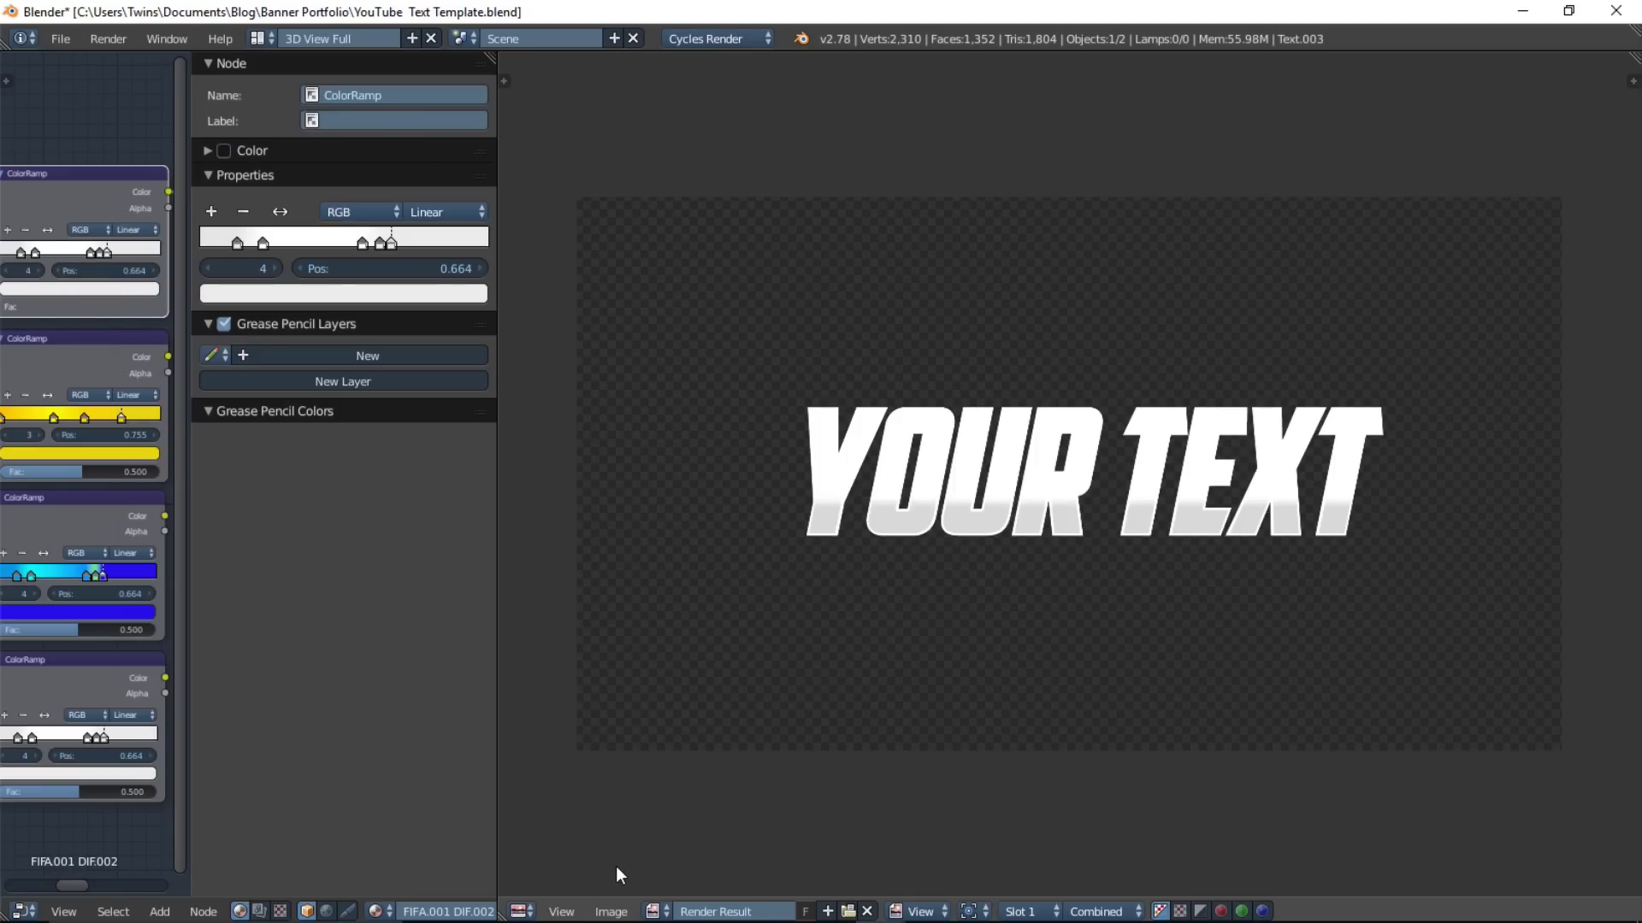
Save the render to the Desktop as 'YOUR TEXT TUTORIAL EXAMPLE.png'.
click(627, 912)
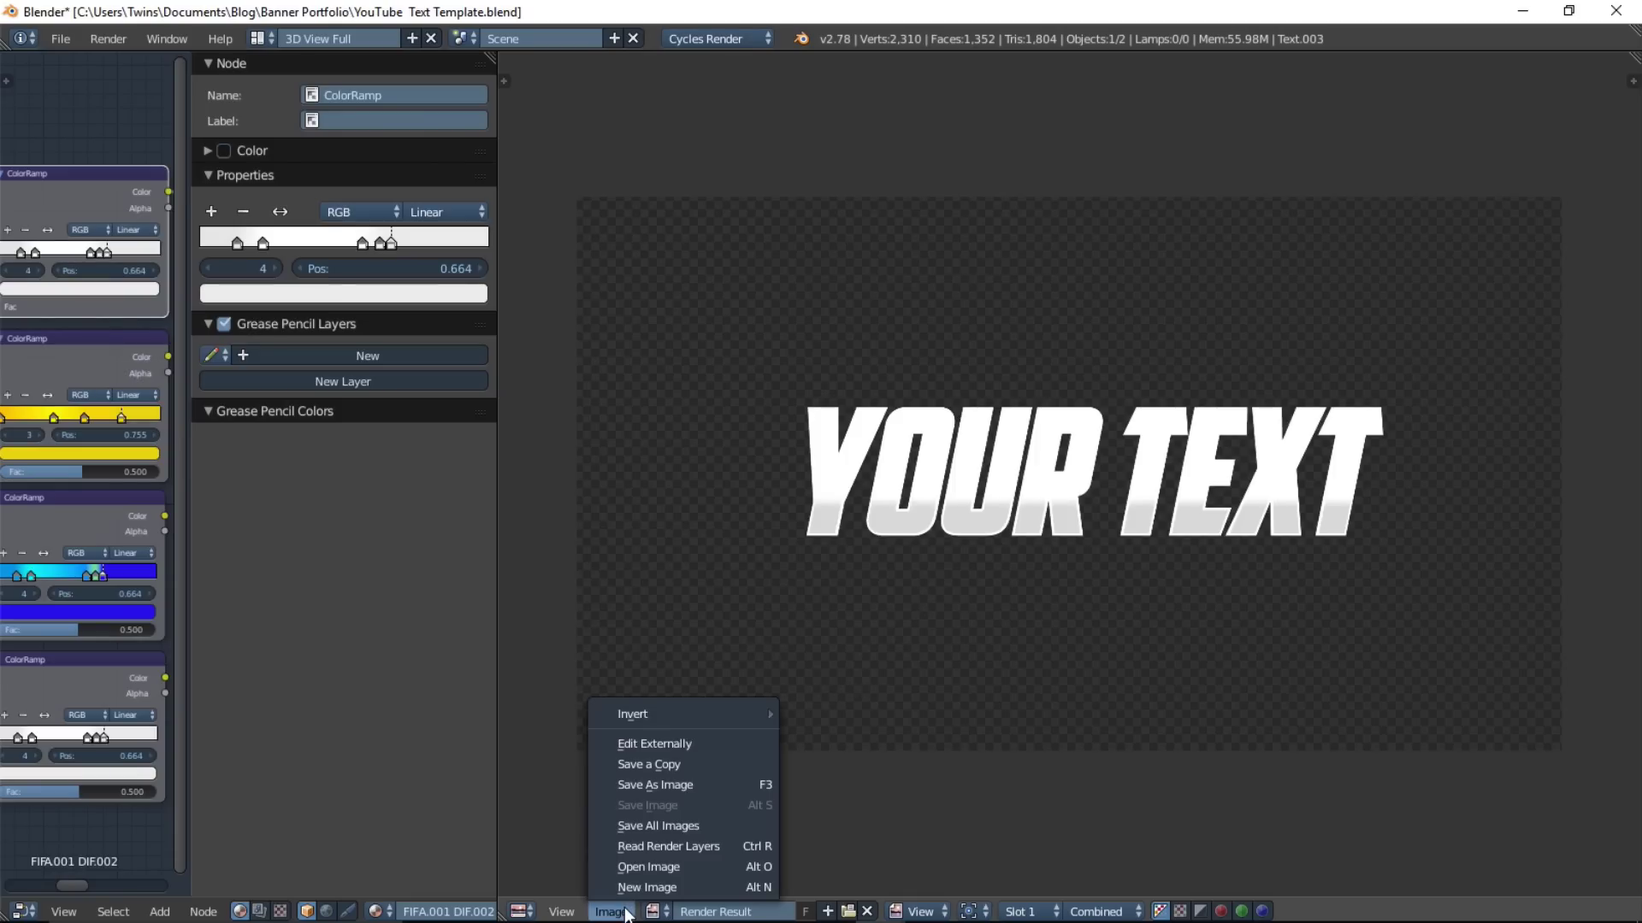
click(671, 787)
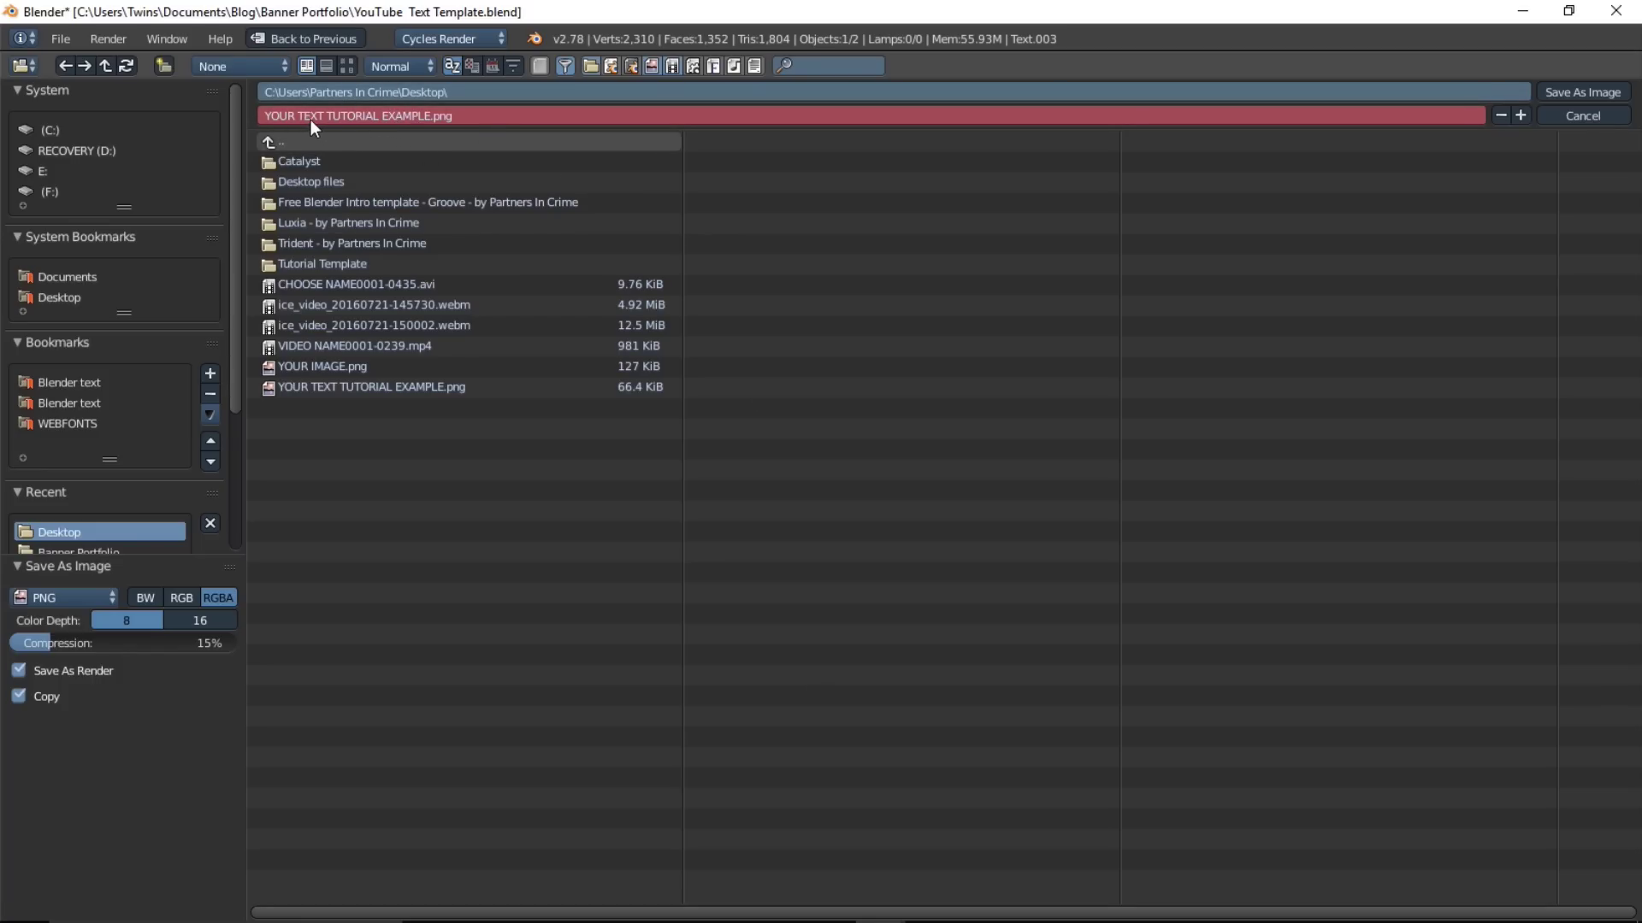
drag(427, 112, 256, 93)
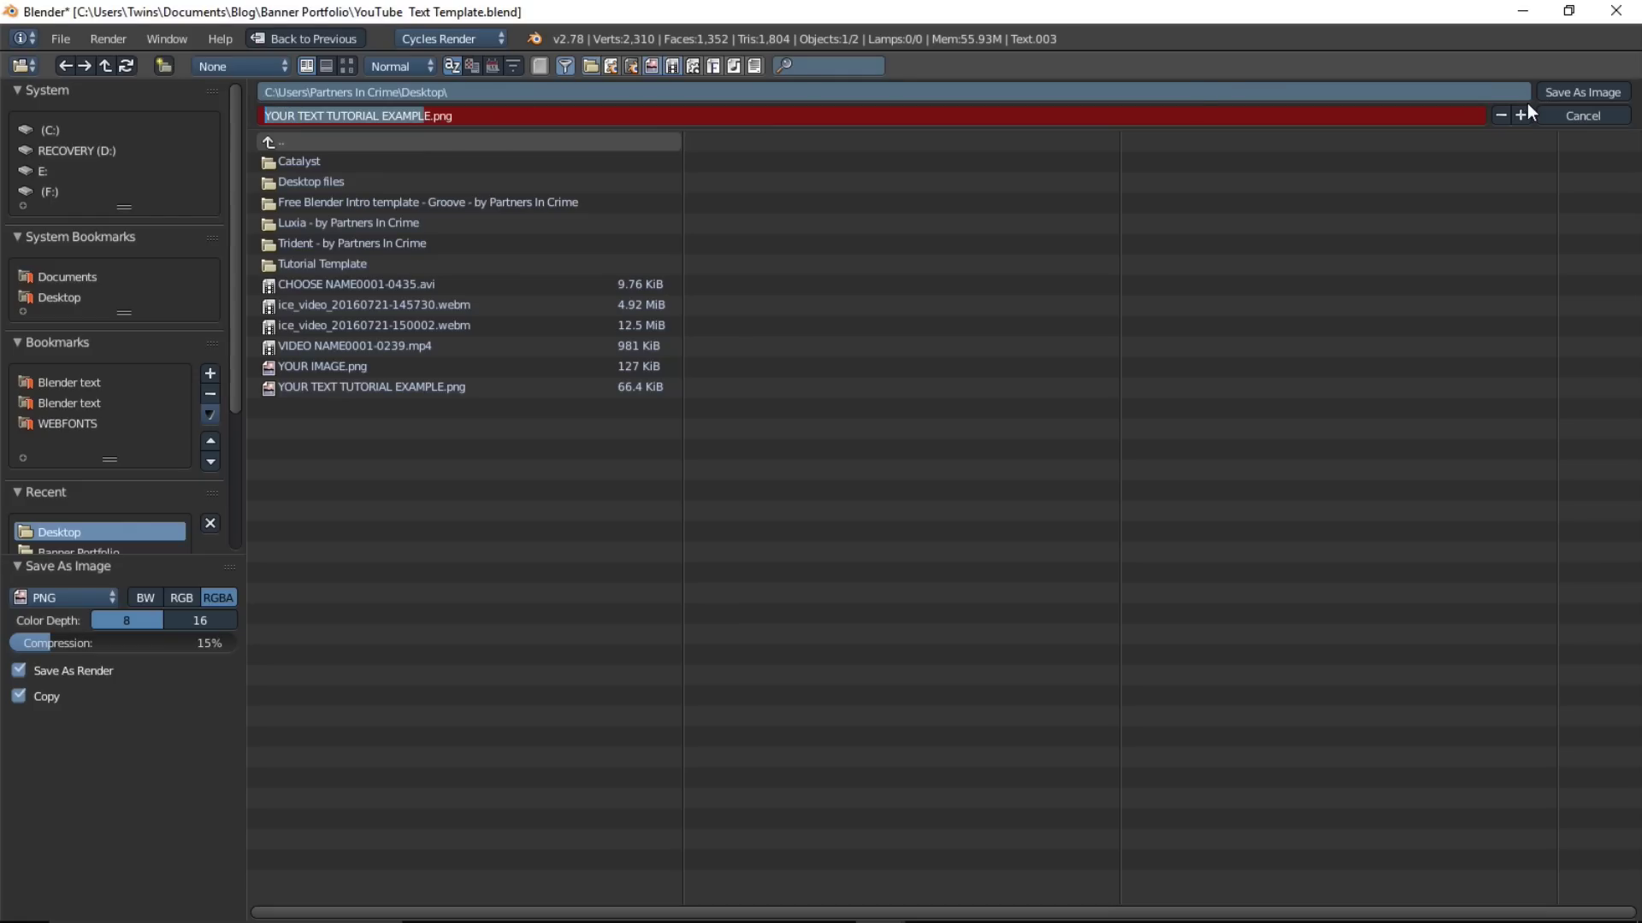
click(1529, 102)
click(1557, 93)
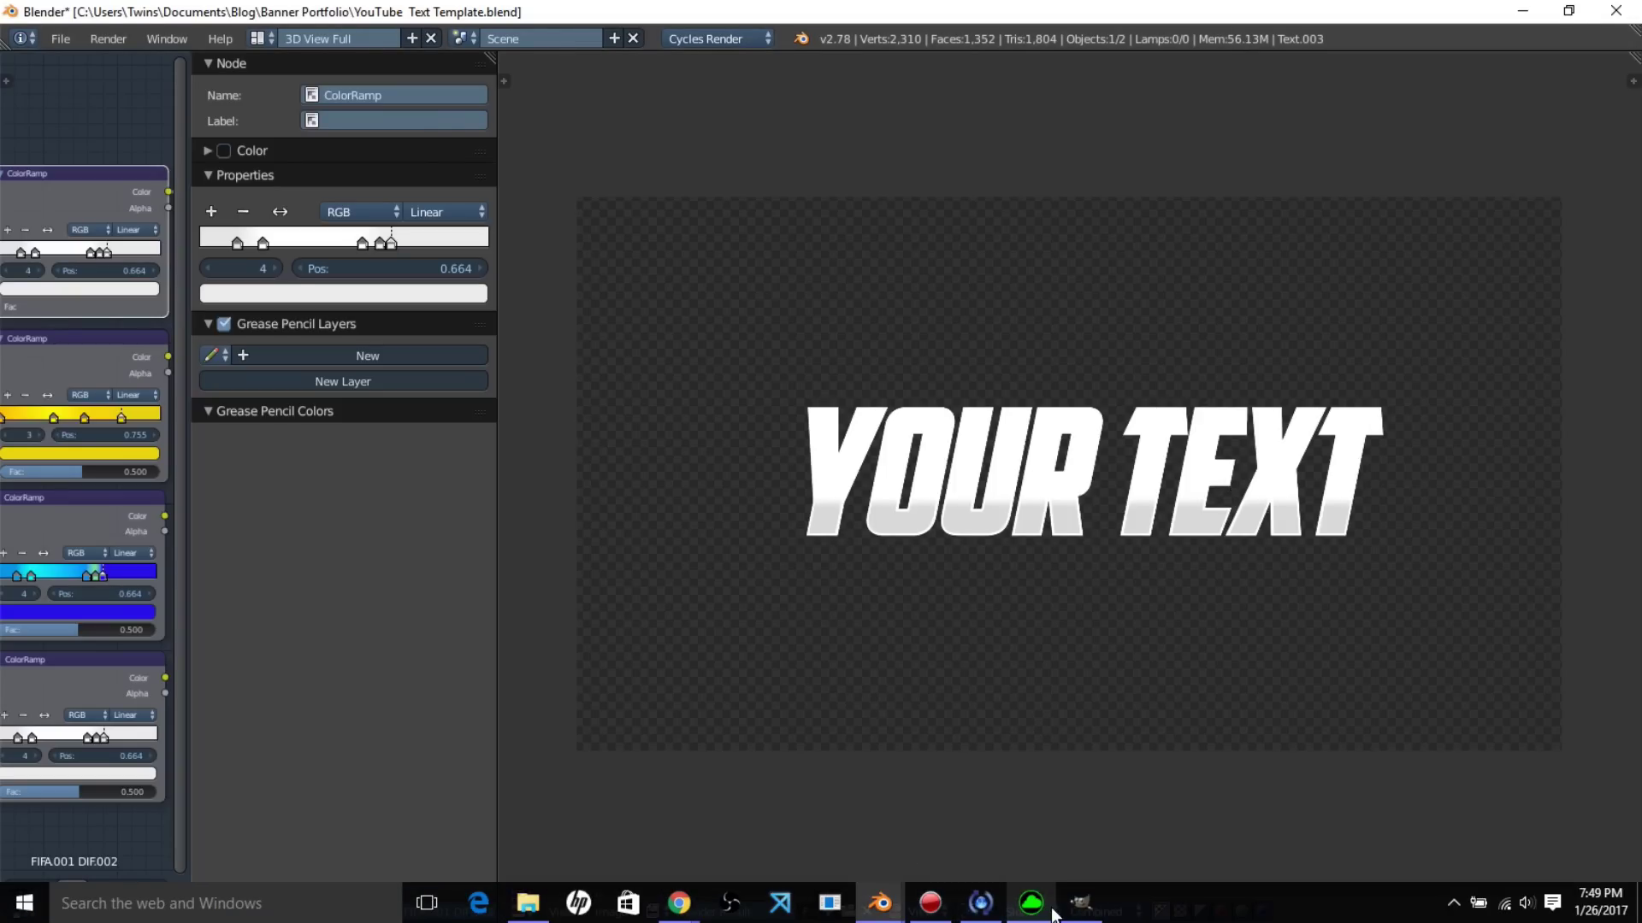
Drag 'YOUR TEXT TUTORIAL EXAMPLE.png' from the Desktop folder onto the GIMP canvas as a new layer.
click(1079, 908)
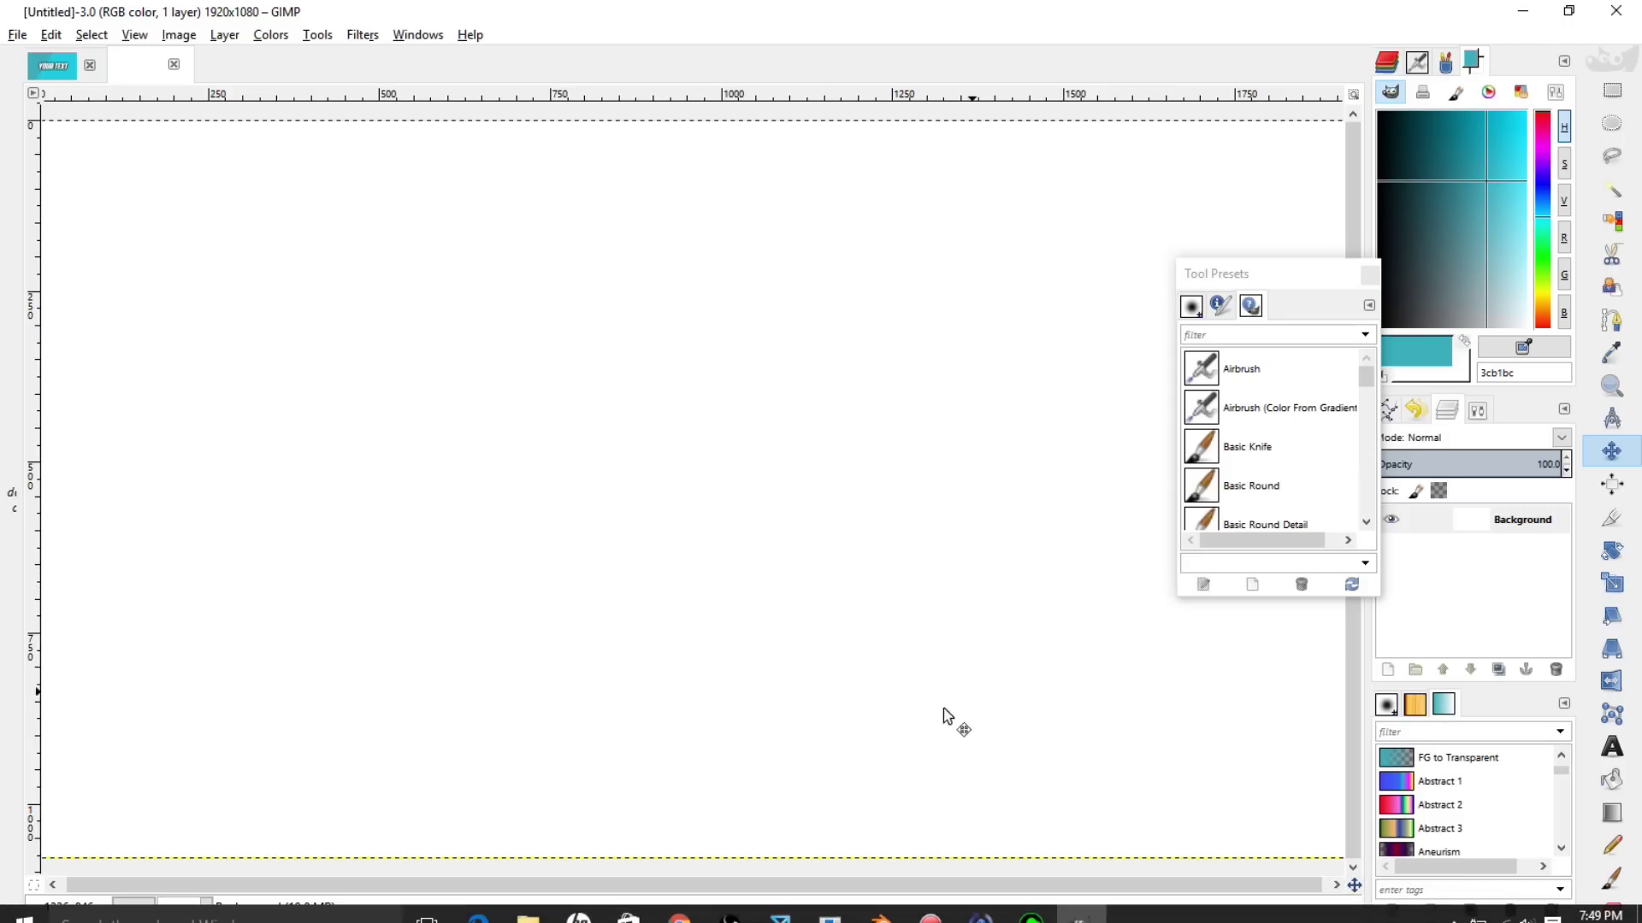
click(529, 916)
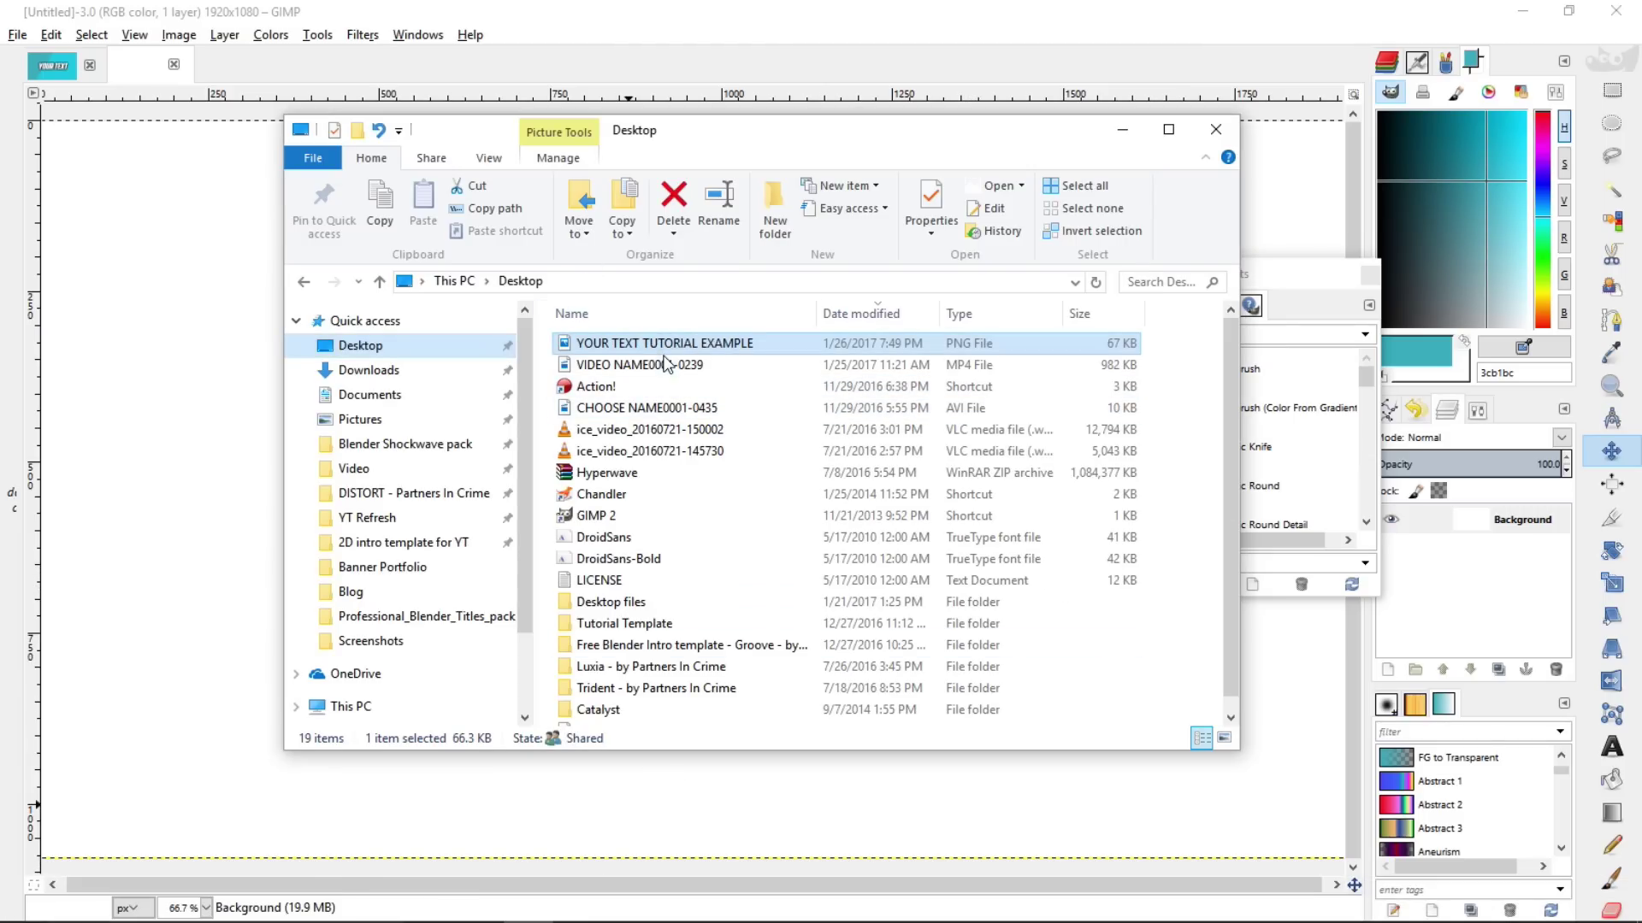
drag(658, 350, 218, 413)
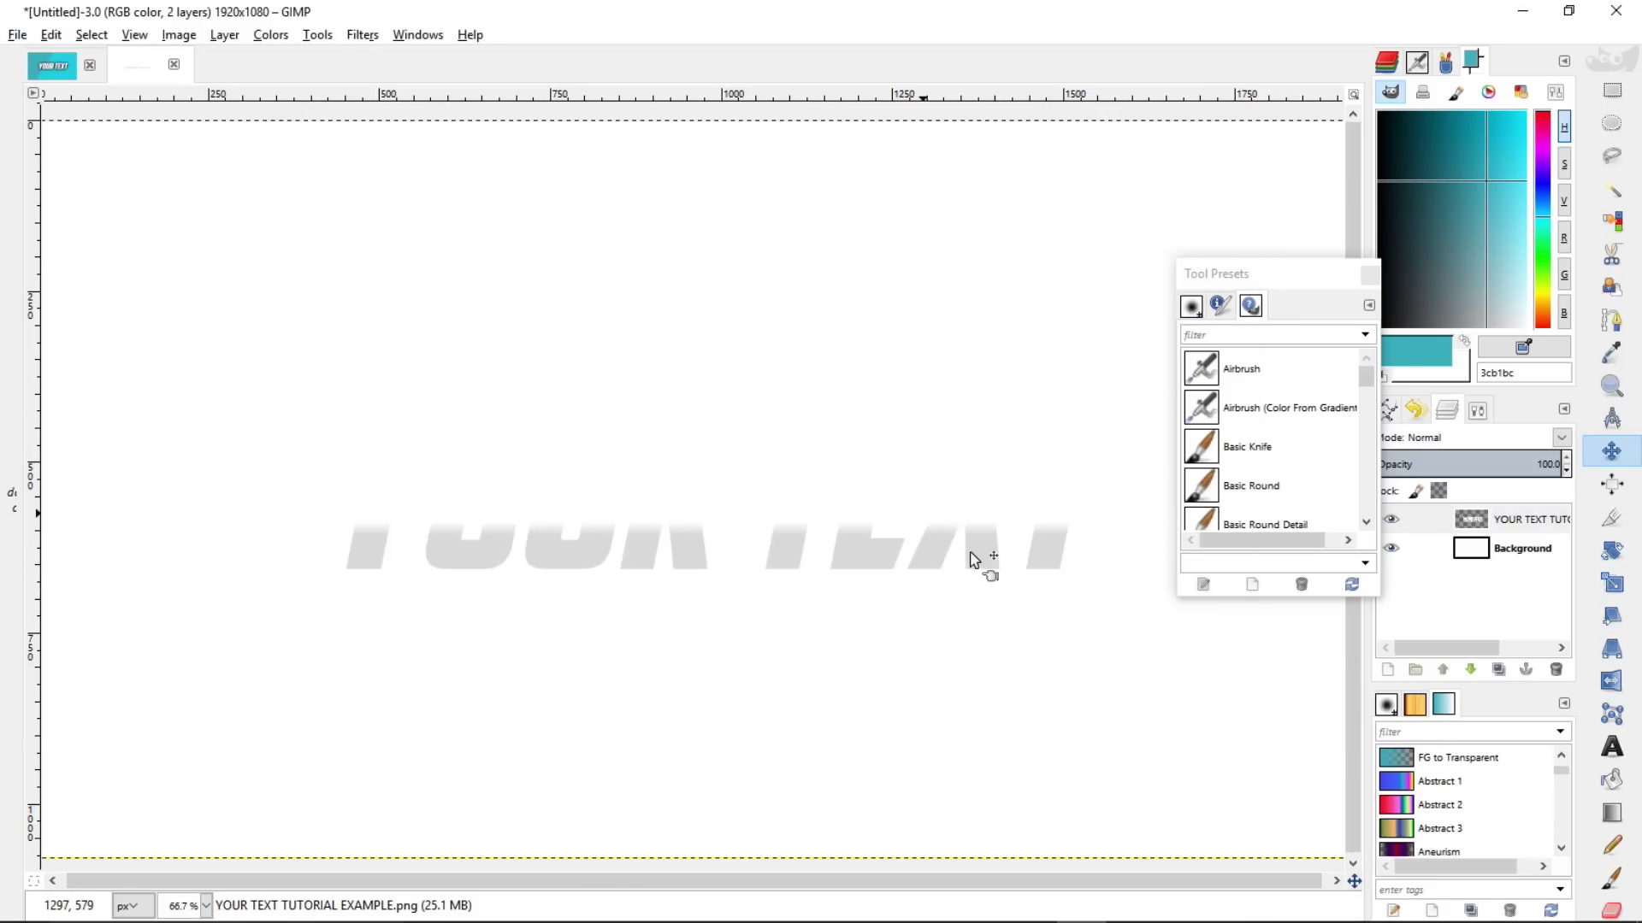
Set a bright turquoise (2dc5d3) foreground for the Background layer and pick the Bucket Fill tool.
click(1492, 558)
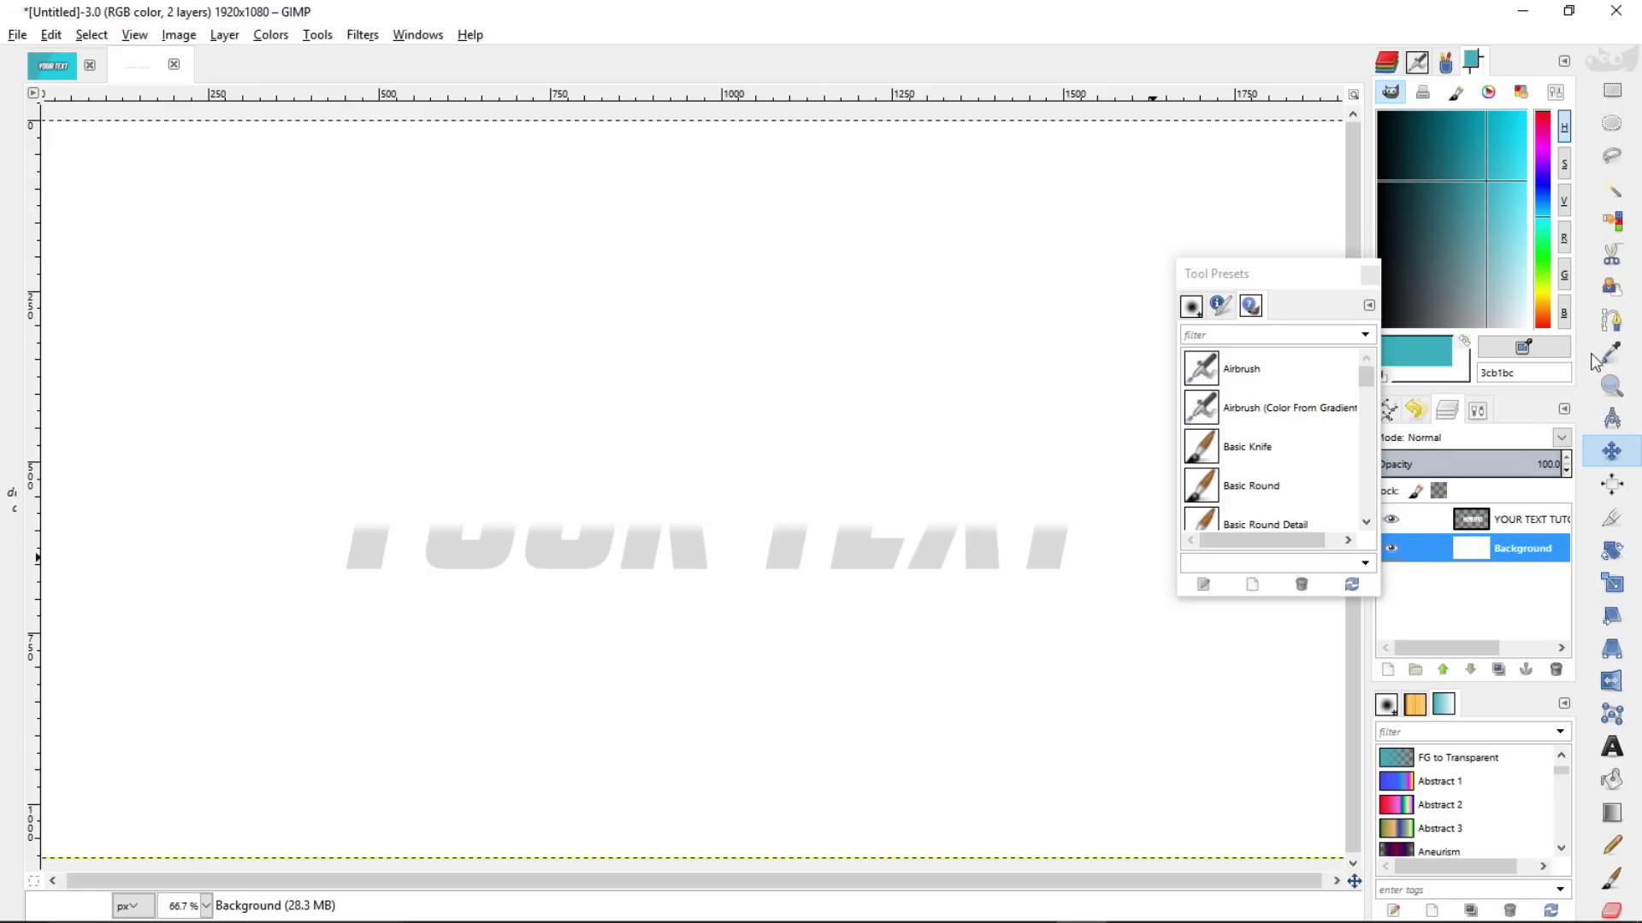
drag(1495, 183, 1491, 177)
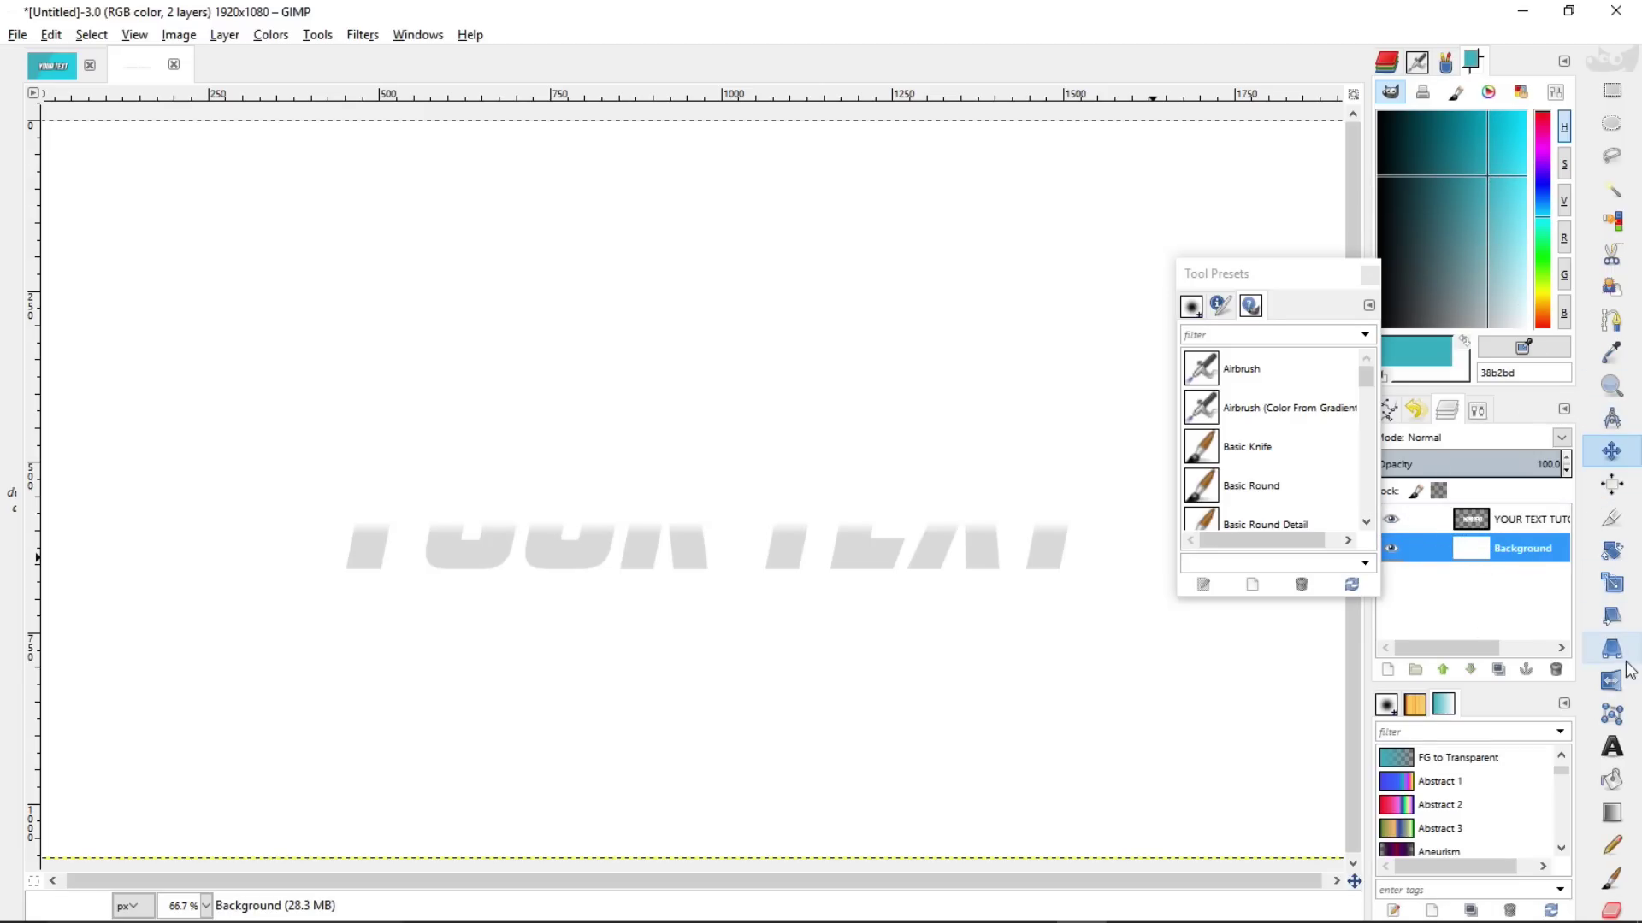
drag(1478, 242, 1505, 165)
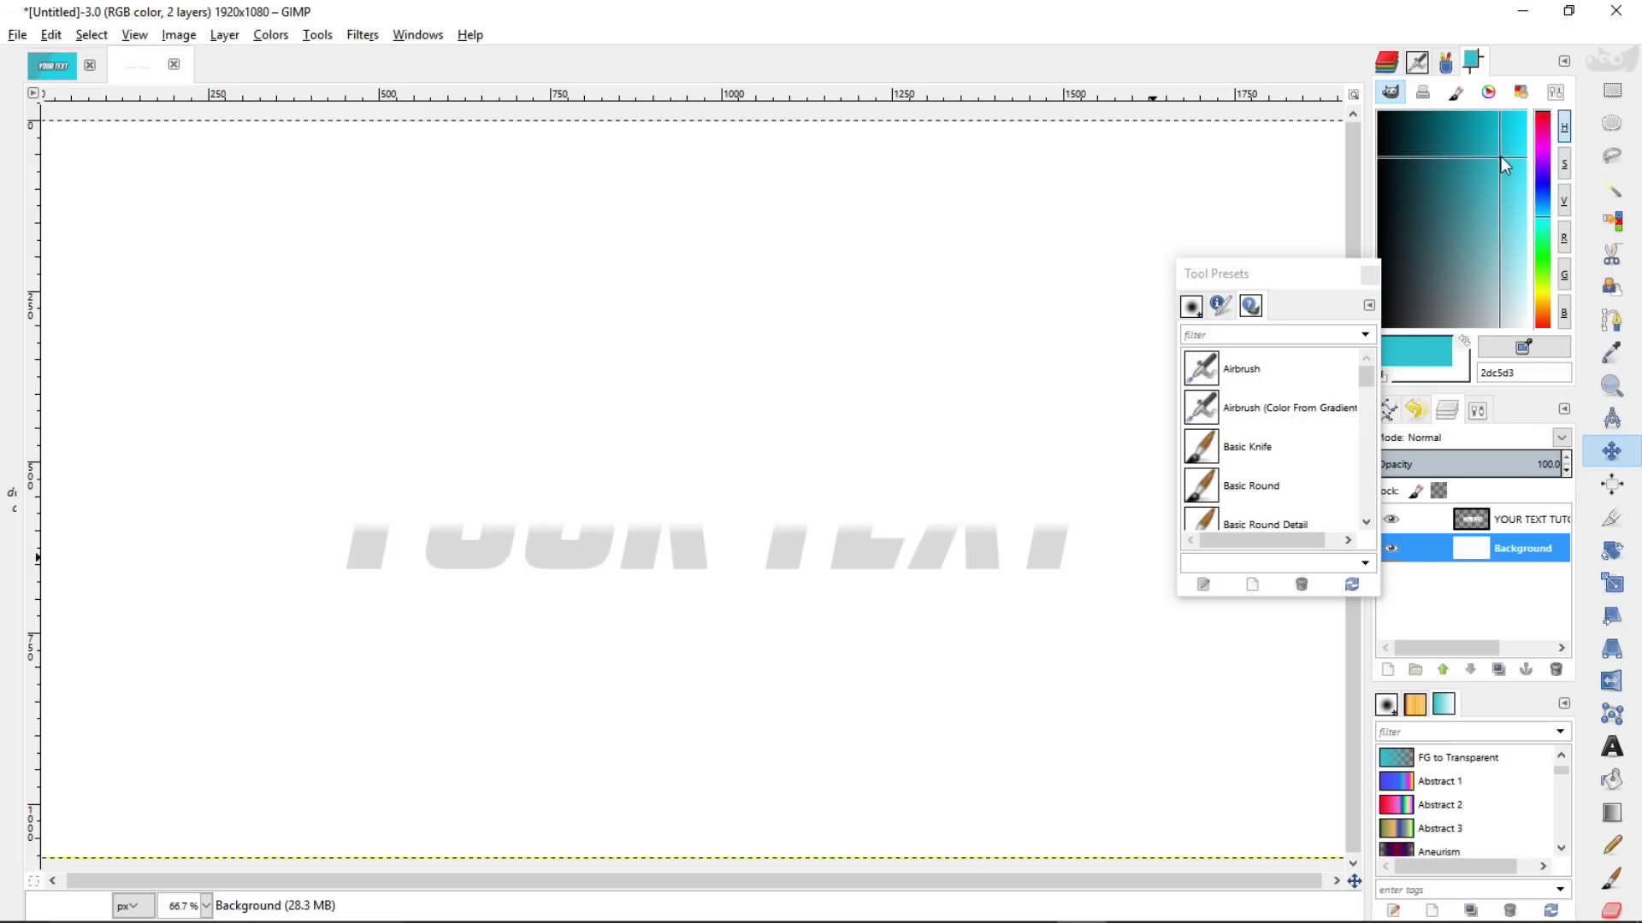
click(1613, 780)
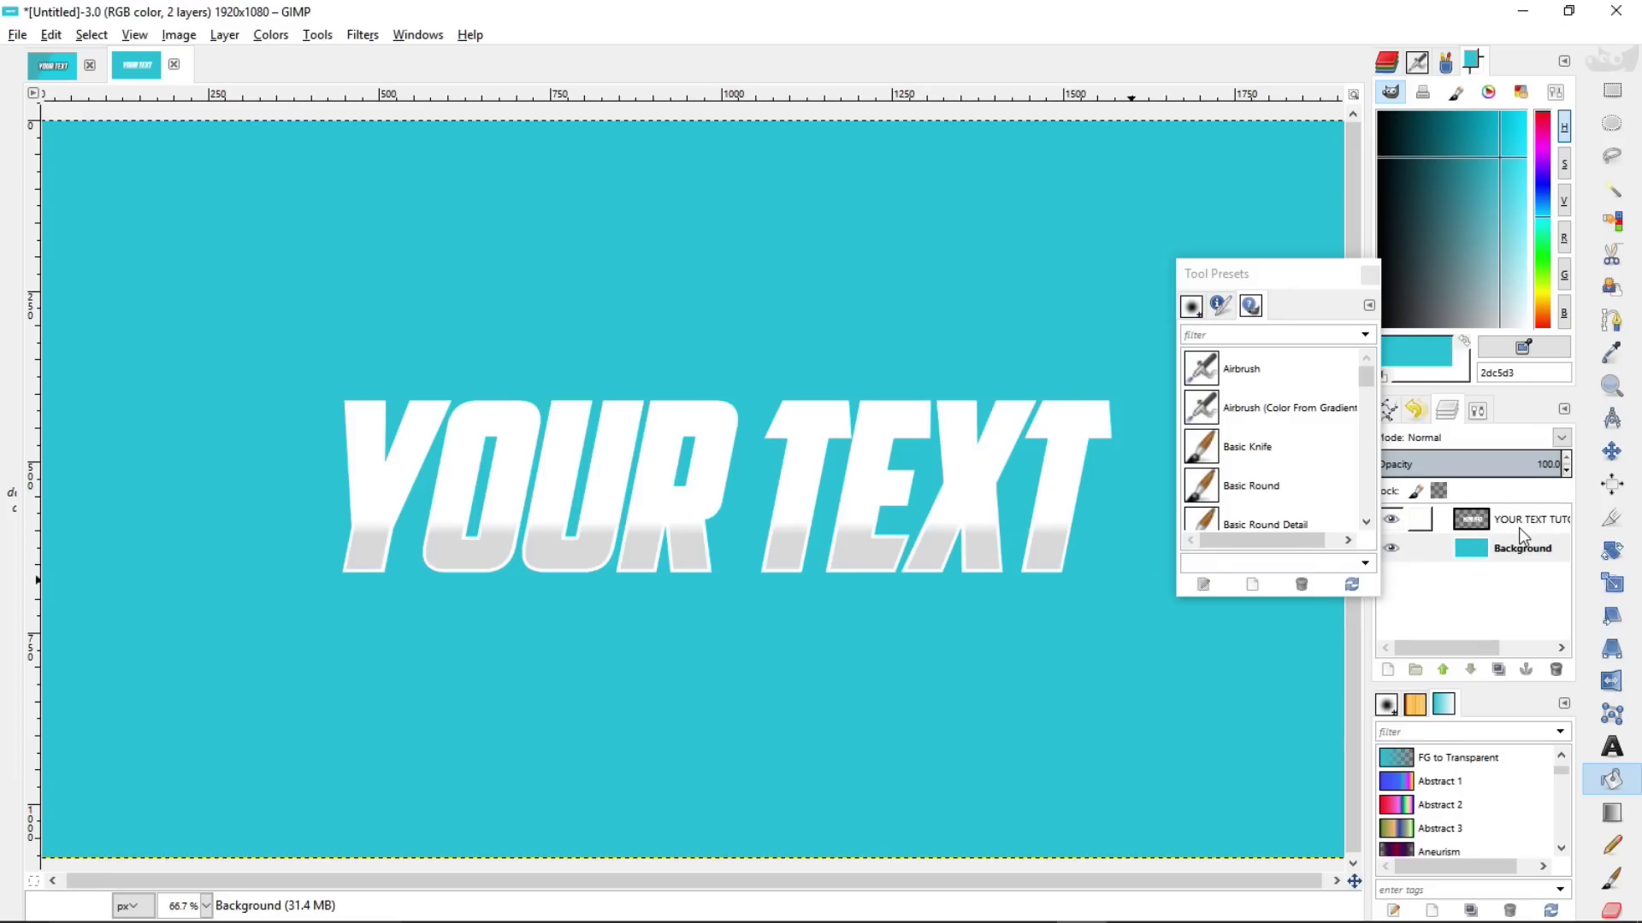
Duplicate the YOUR TEXT layer.
click(1490, 524)
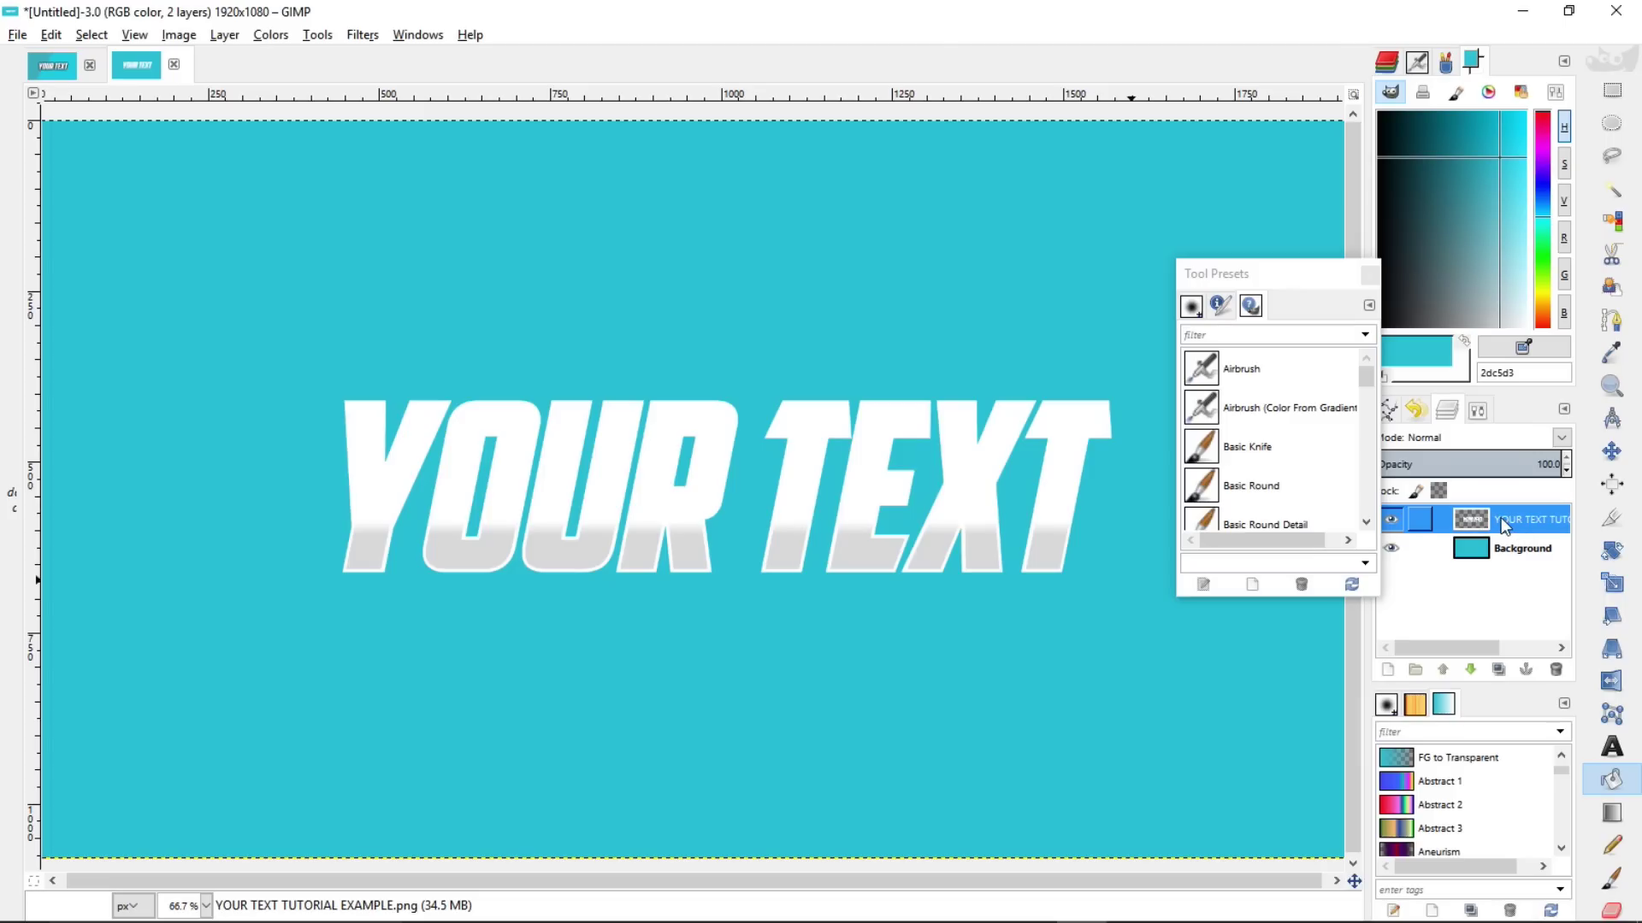
right_click(1500, 517)
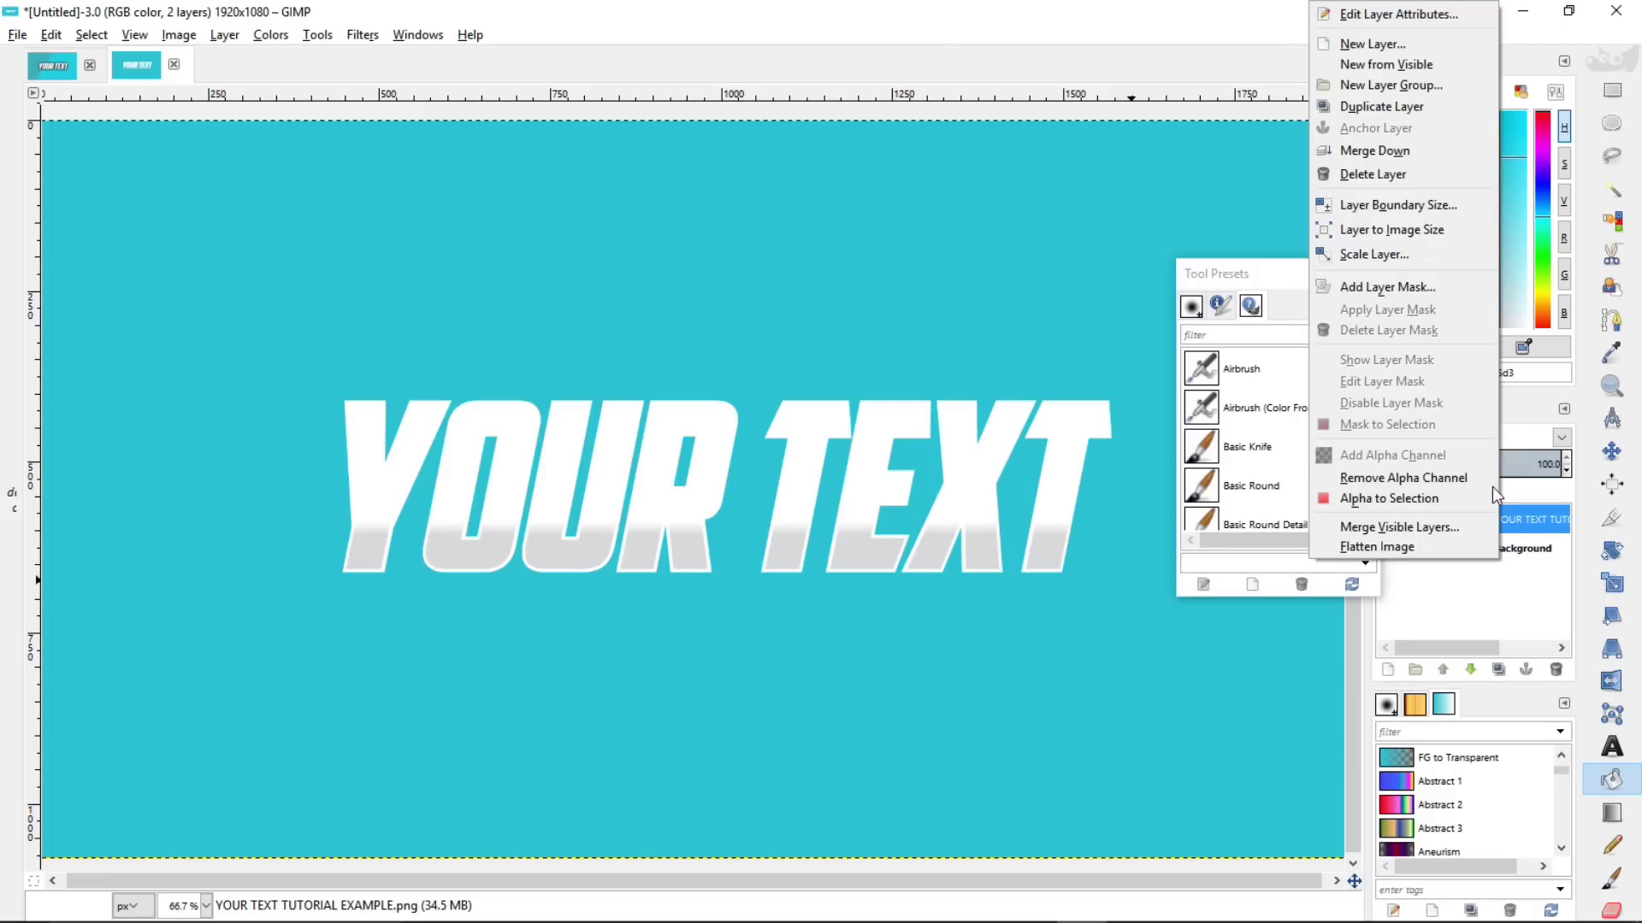
click(1413, 108)
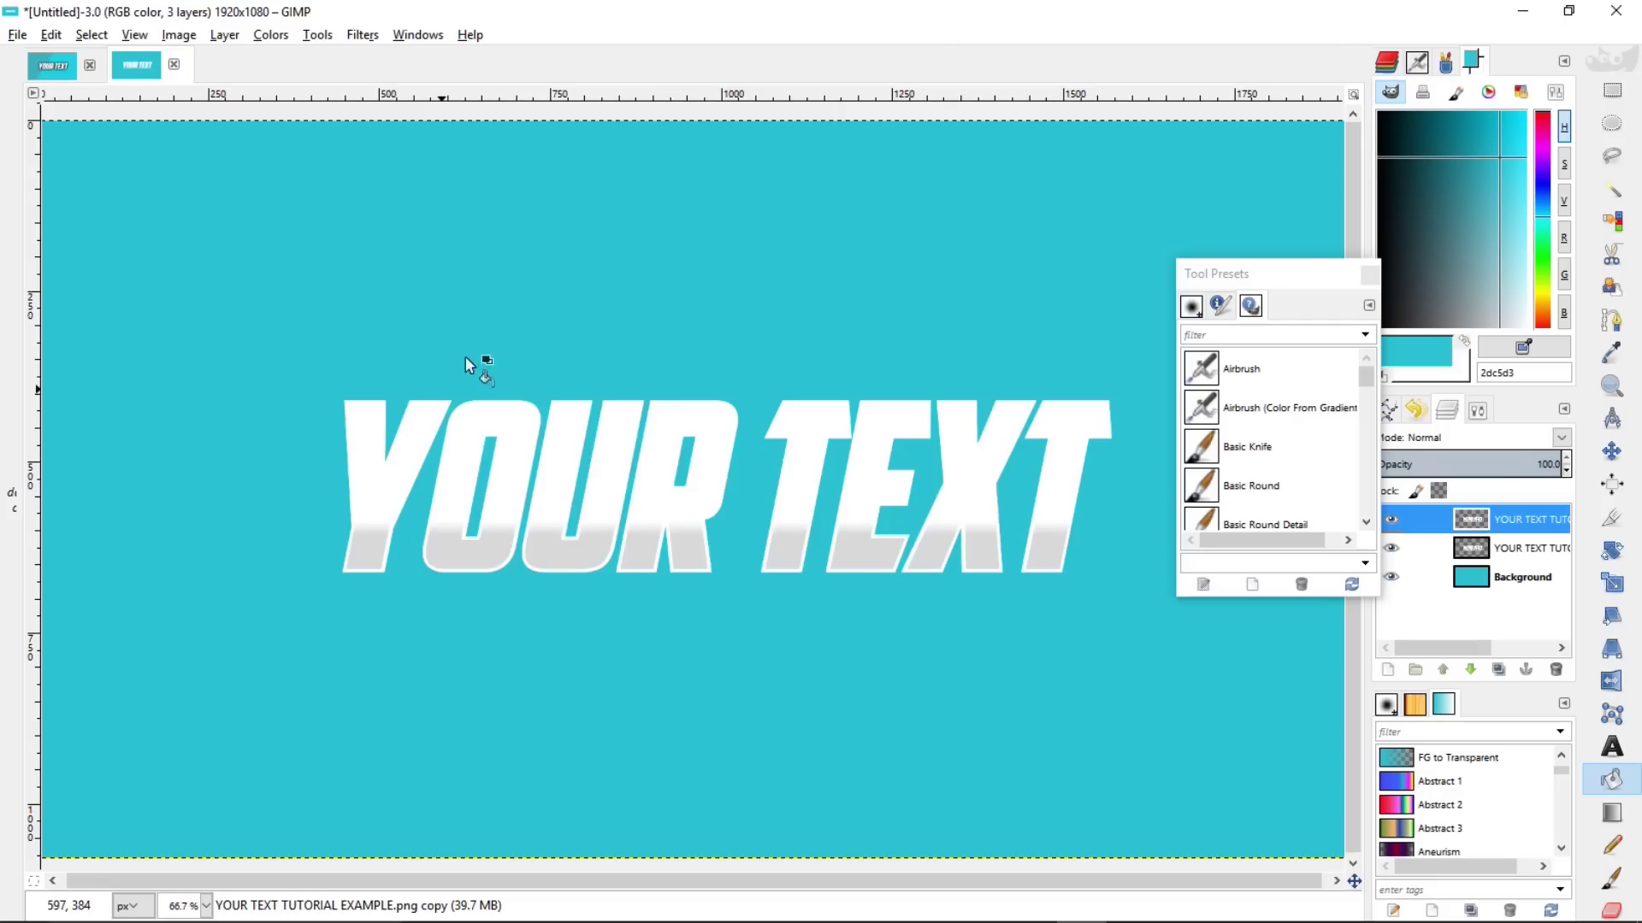
Desaturate the copied text layer through Colors > Desaturate.
click(278, 34)
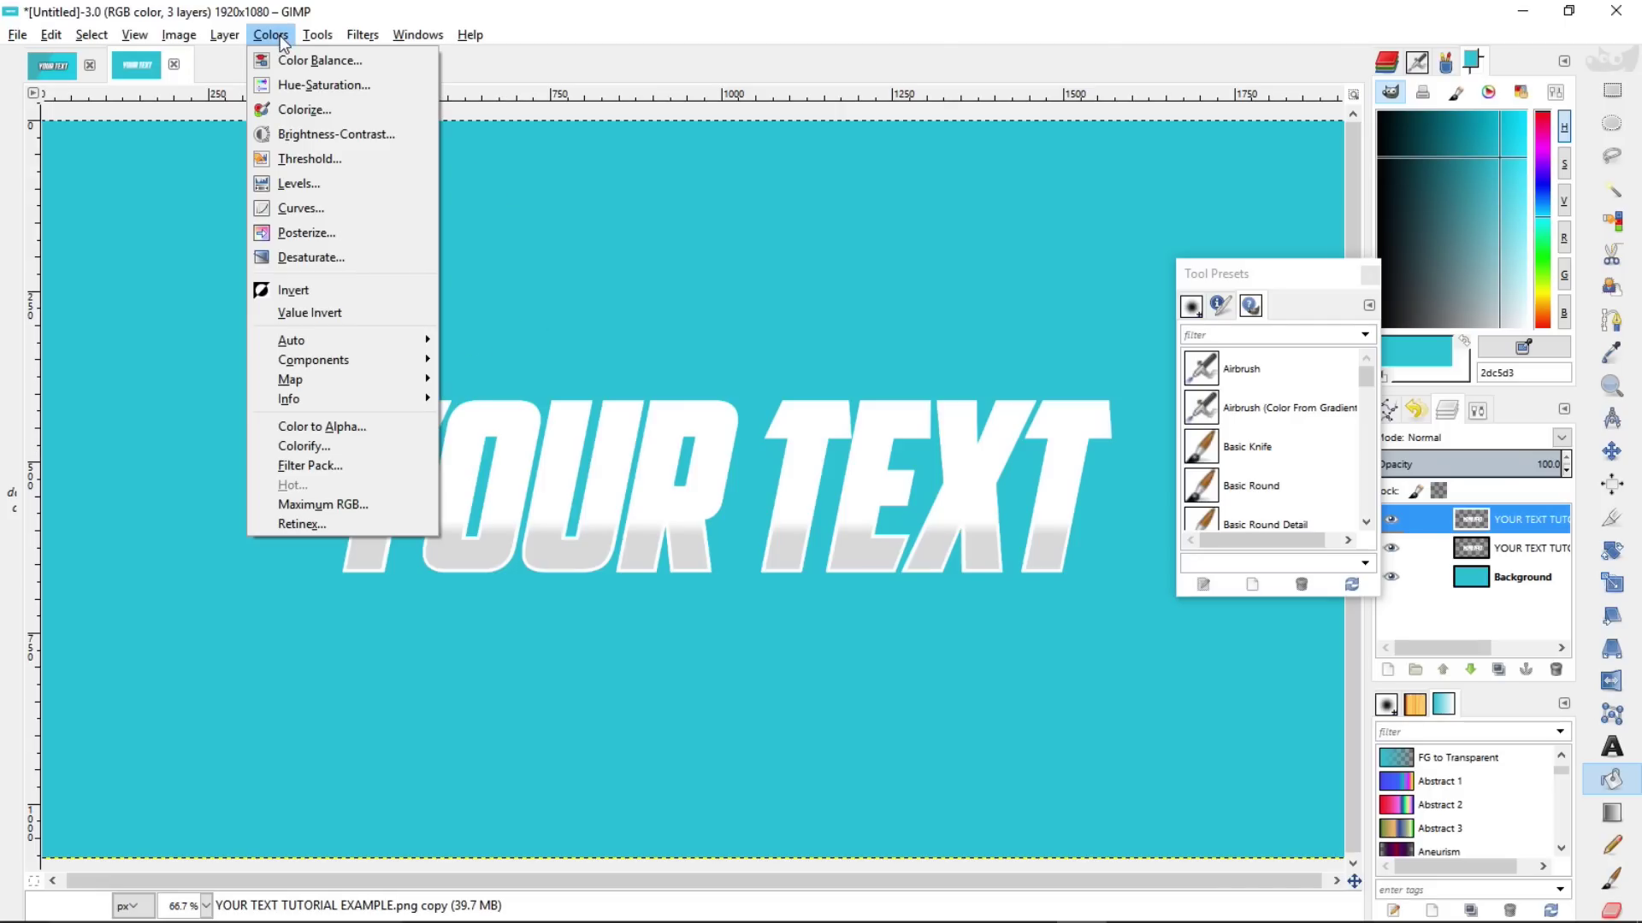
click(352, 259)
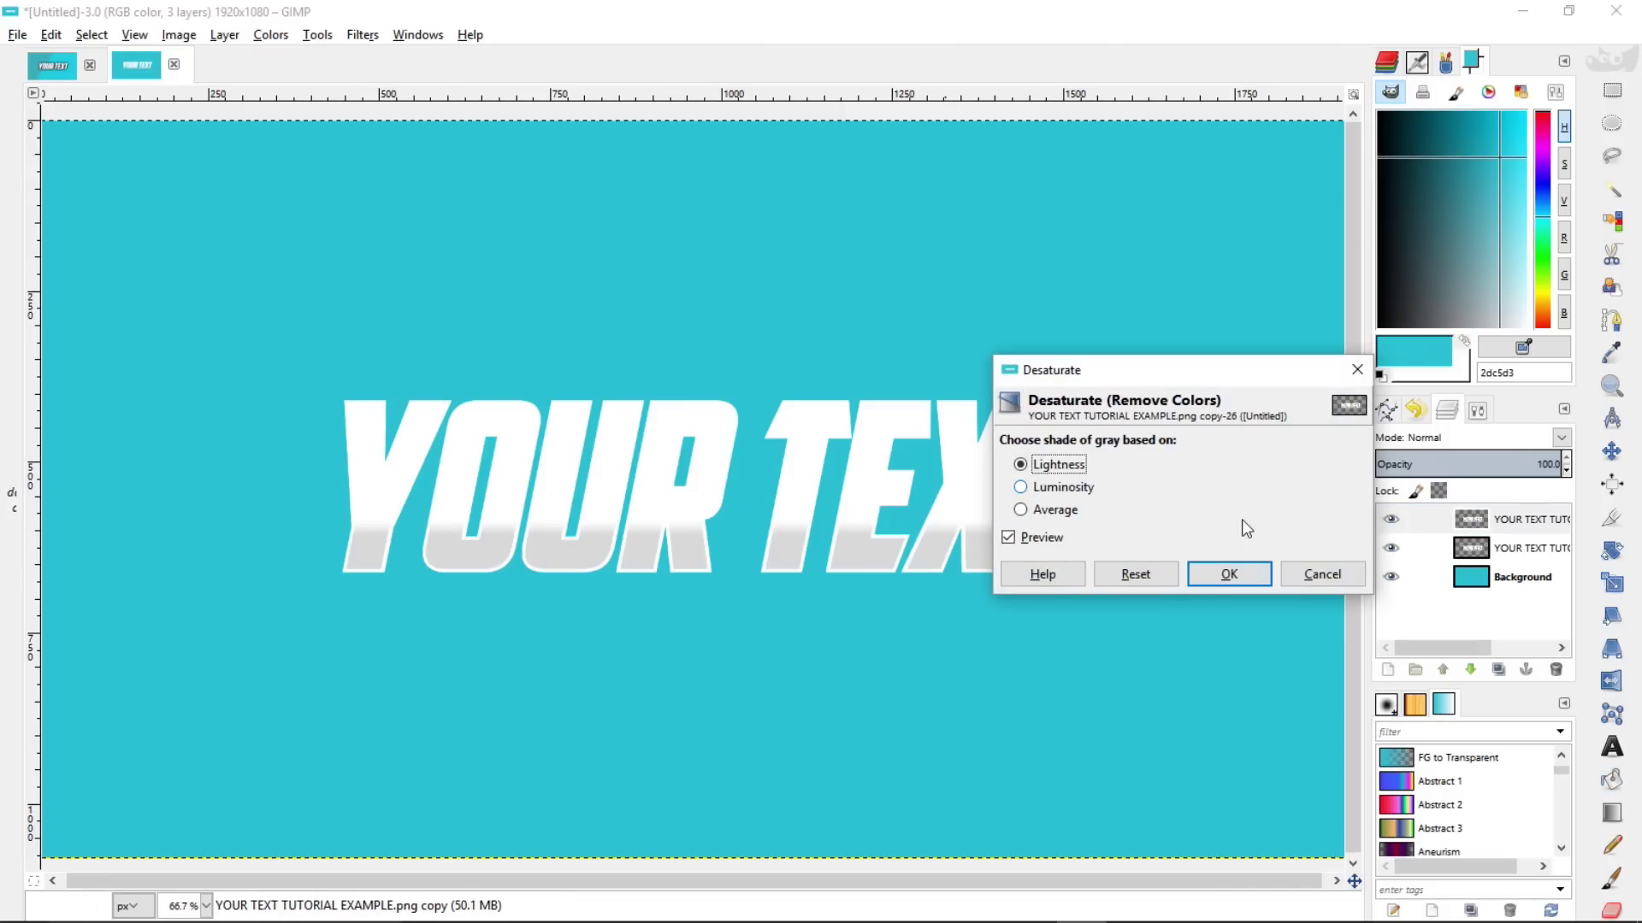
click(1241, 573)
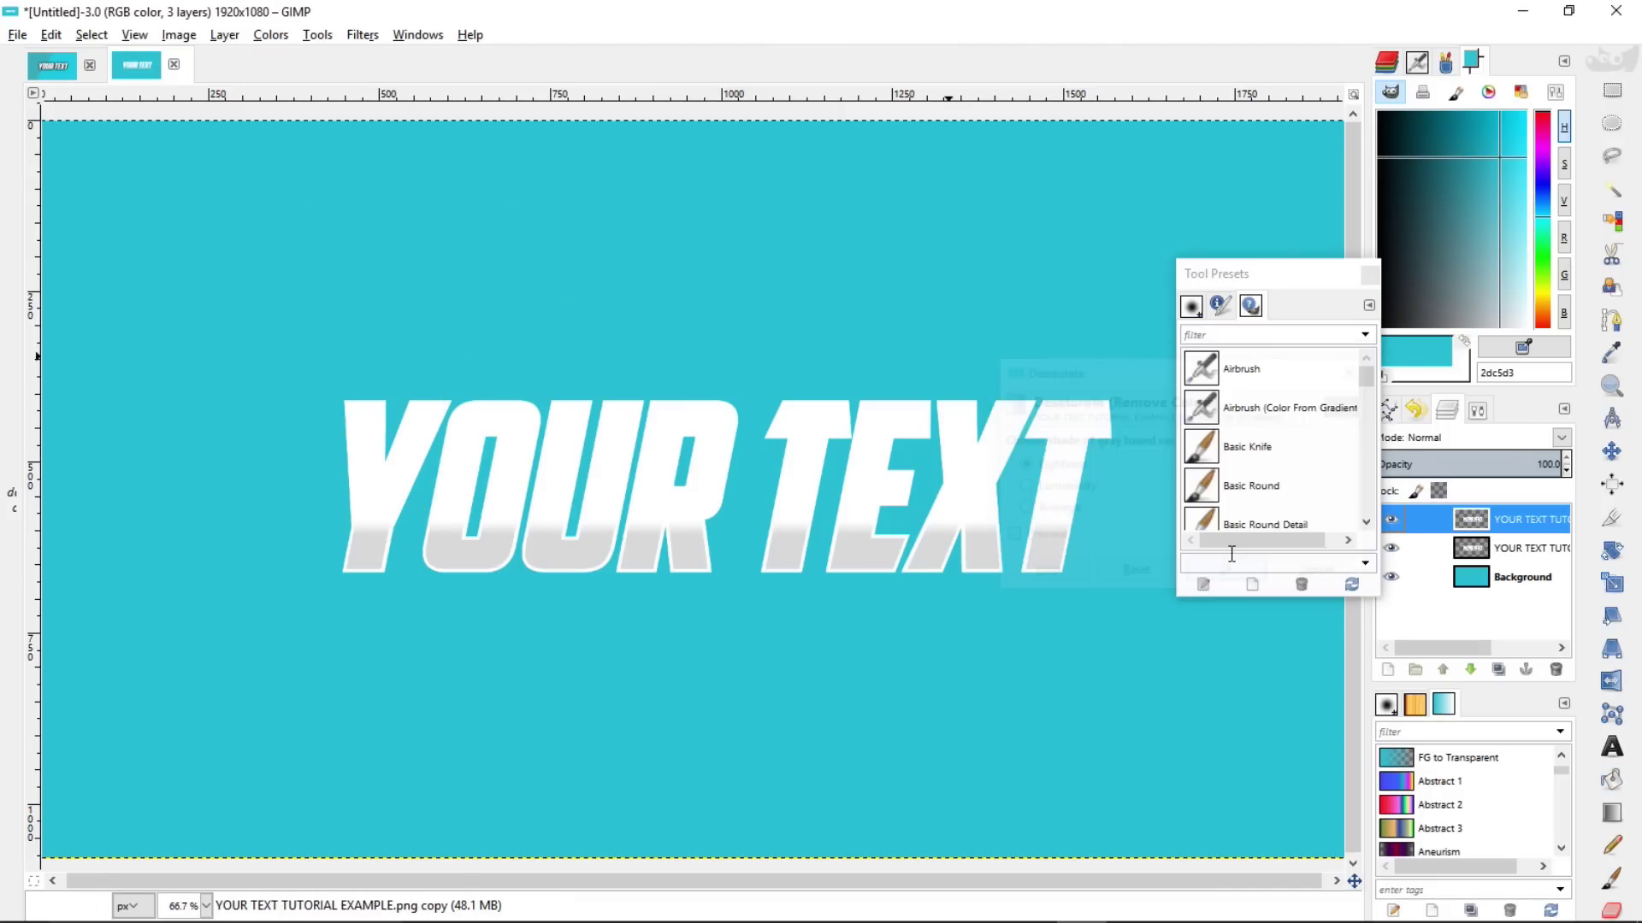
click(278, 34)
Apply Brightness-Contrast with Contrast 127 and Brightness -127, twice, making the top text layer solid black.
click(333, 135)
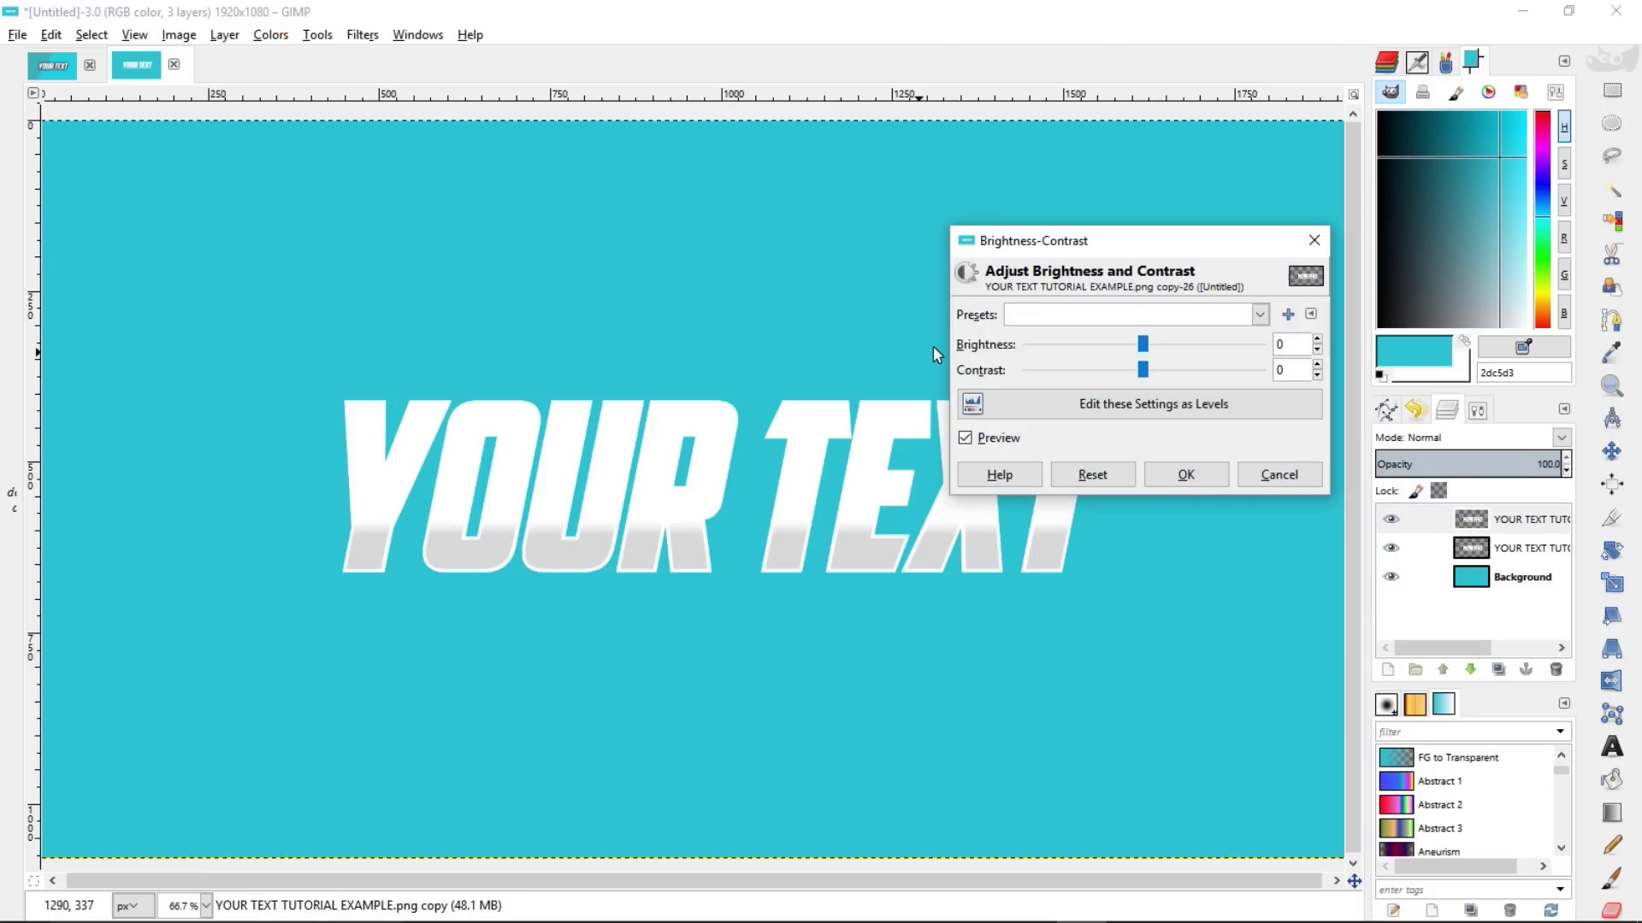
drag(1146, 370, 1291, 387)
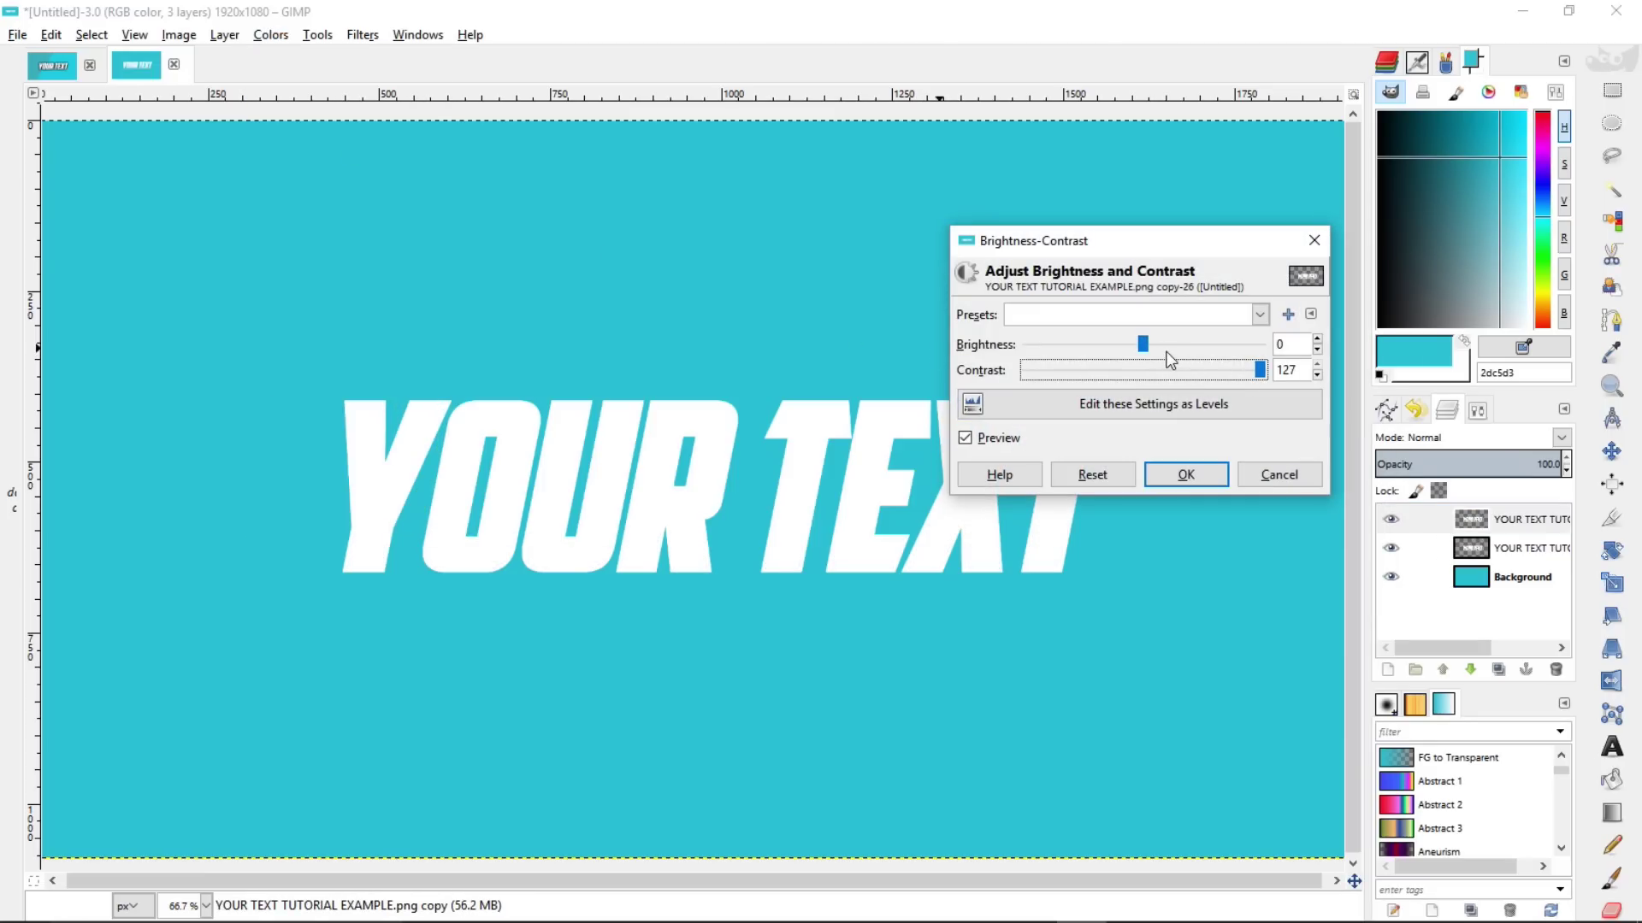
drag(1147, 347, 1022, 347)
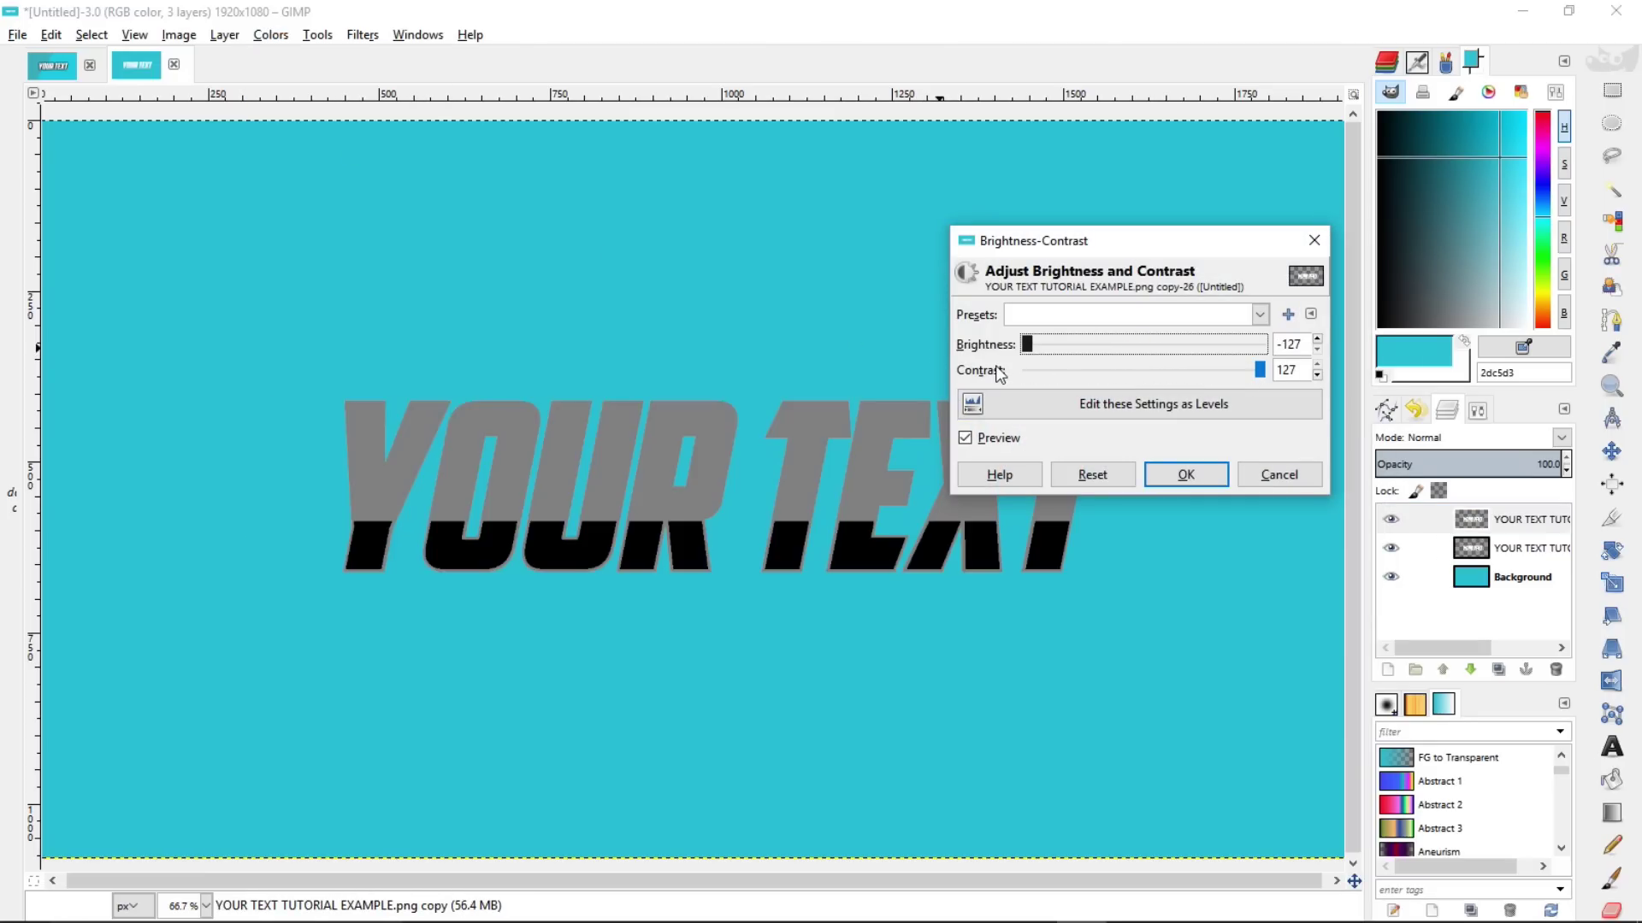
click(1165, 476)
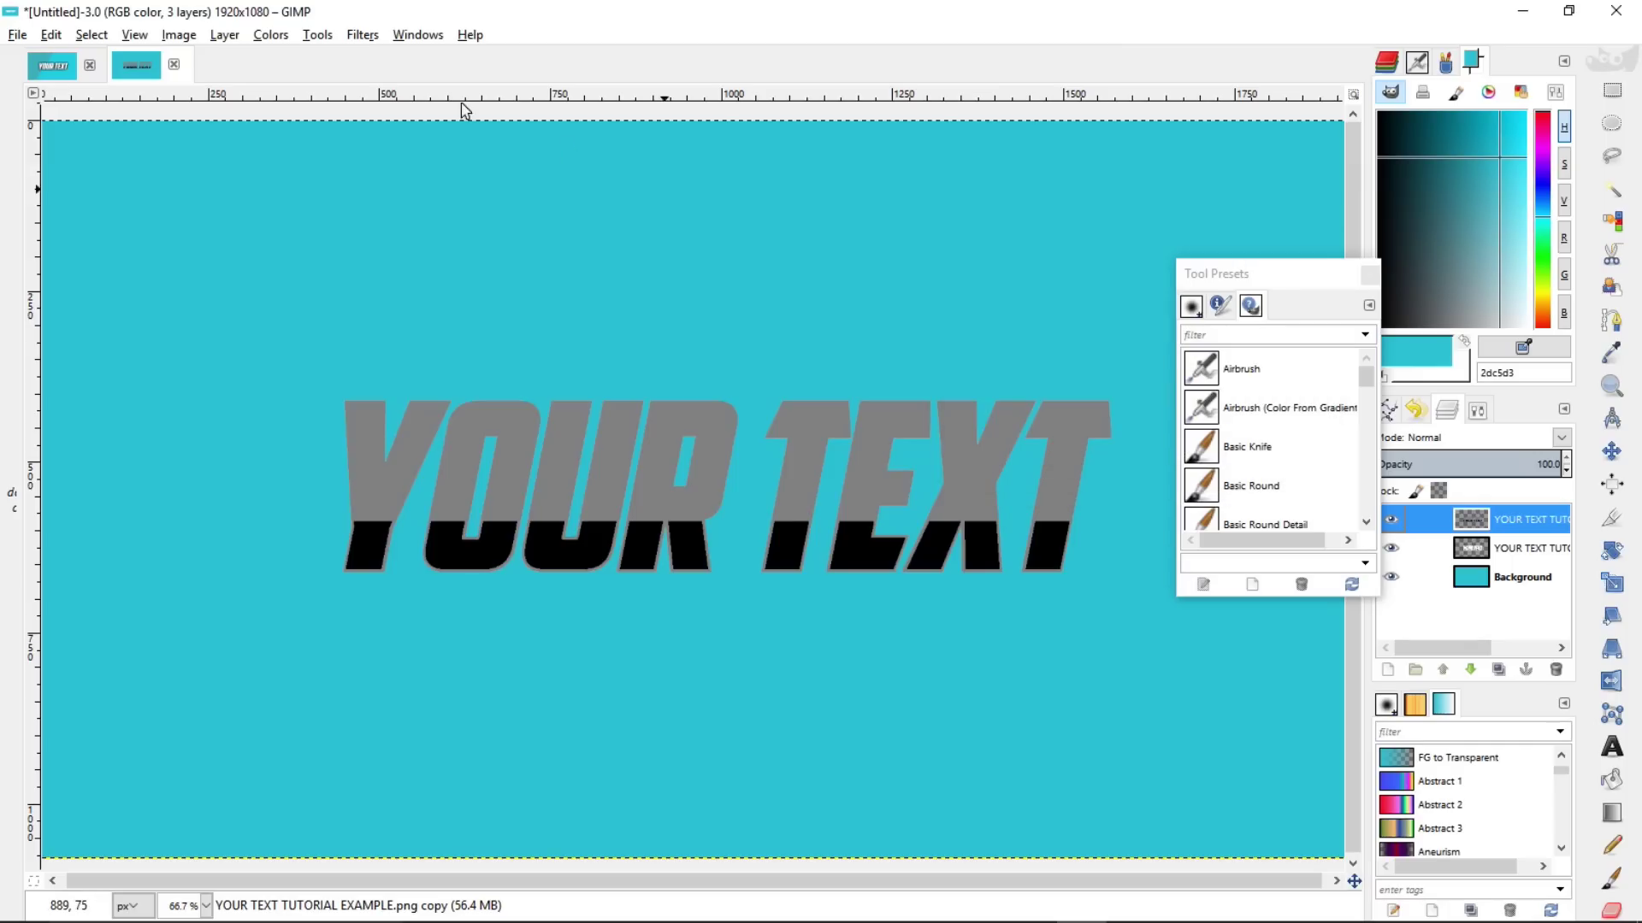
click(275, 37)
click(328, 134)
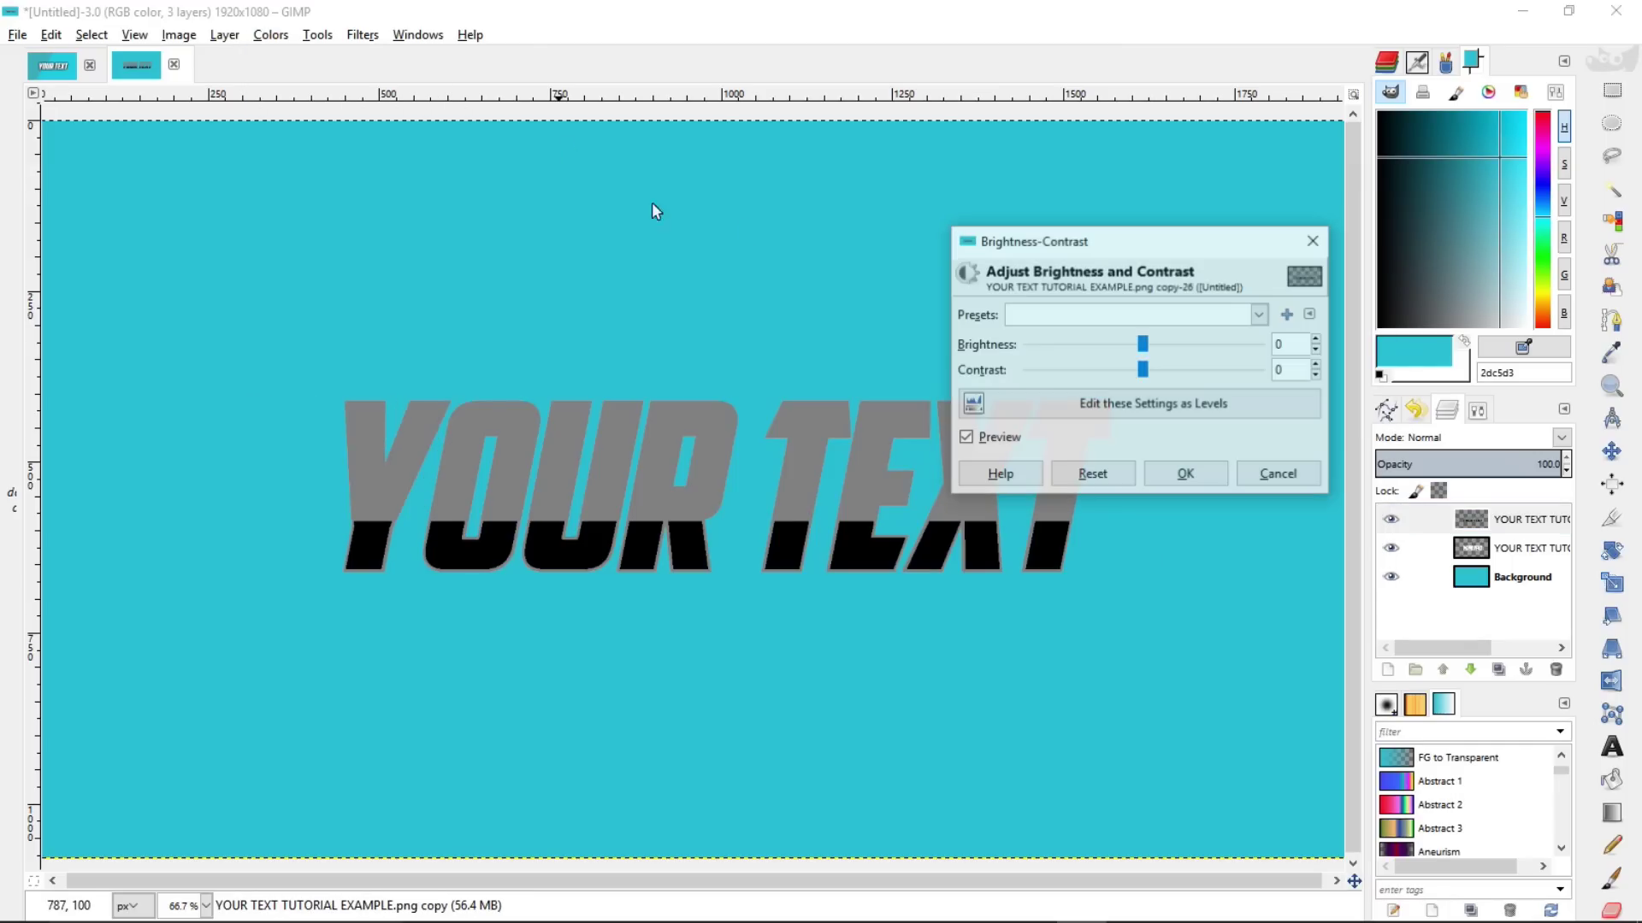
drag(1140, 372, 1340, 371)
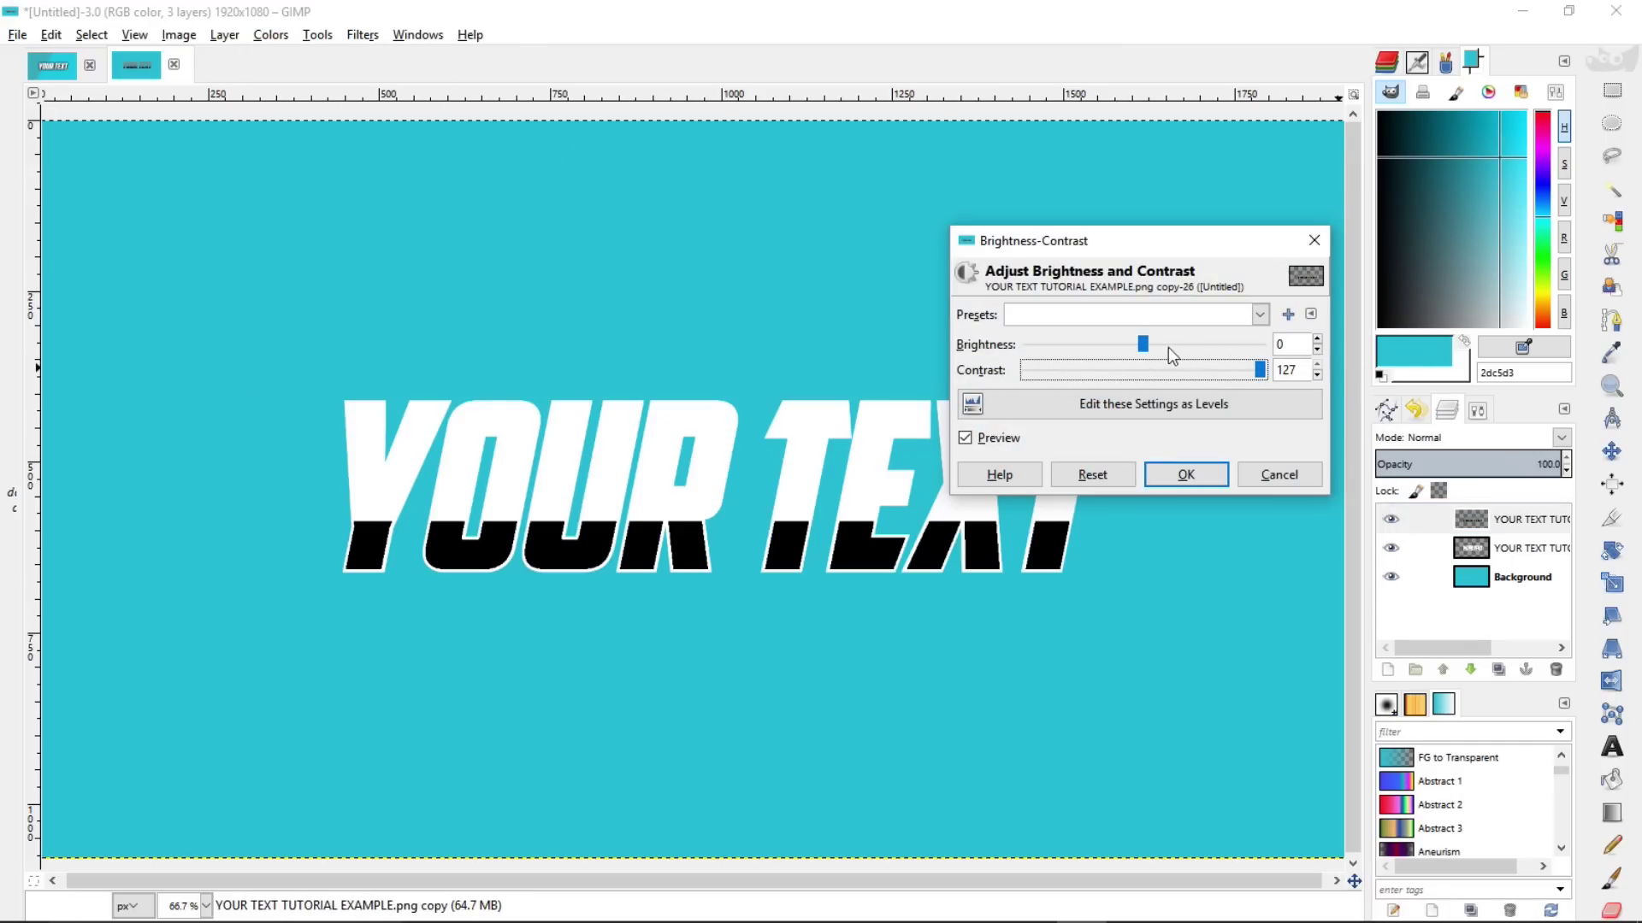
drag(1148, 348, 1026, 345)
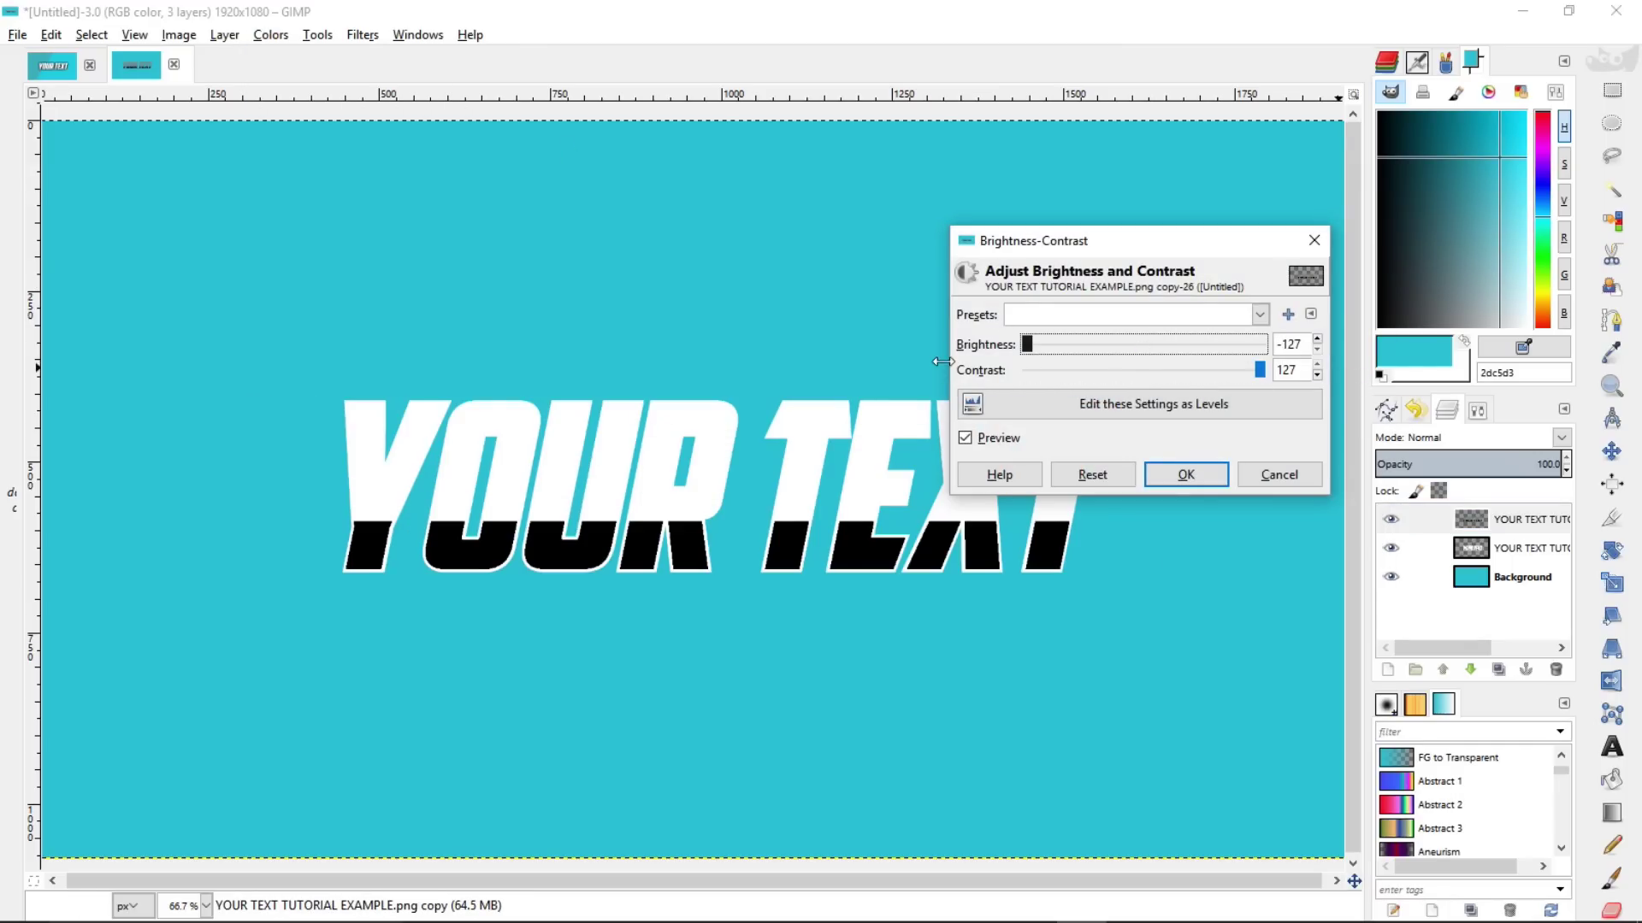
click(1210, 477)
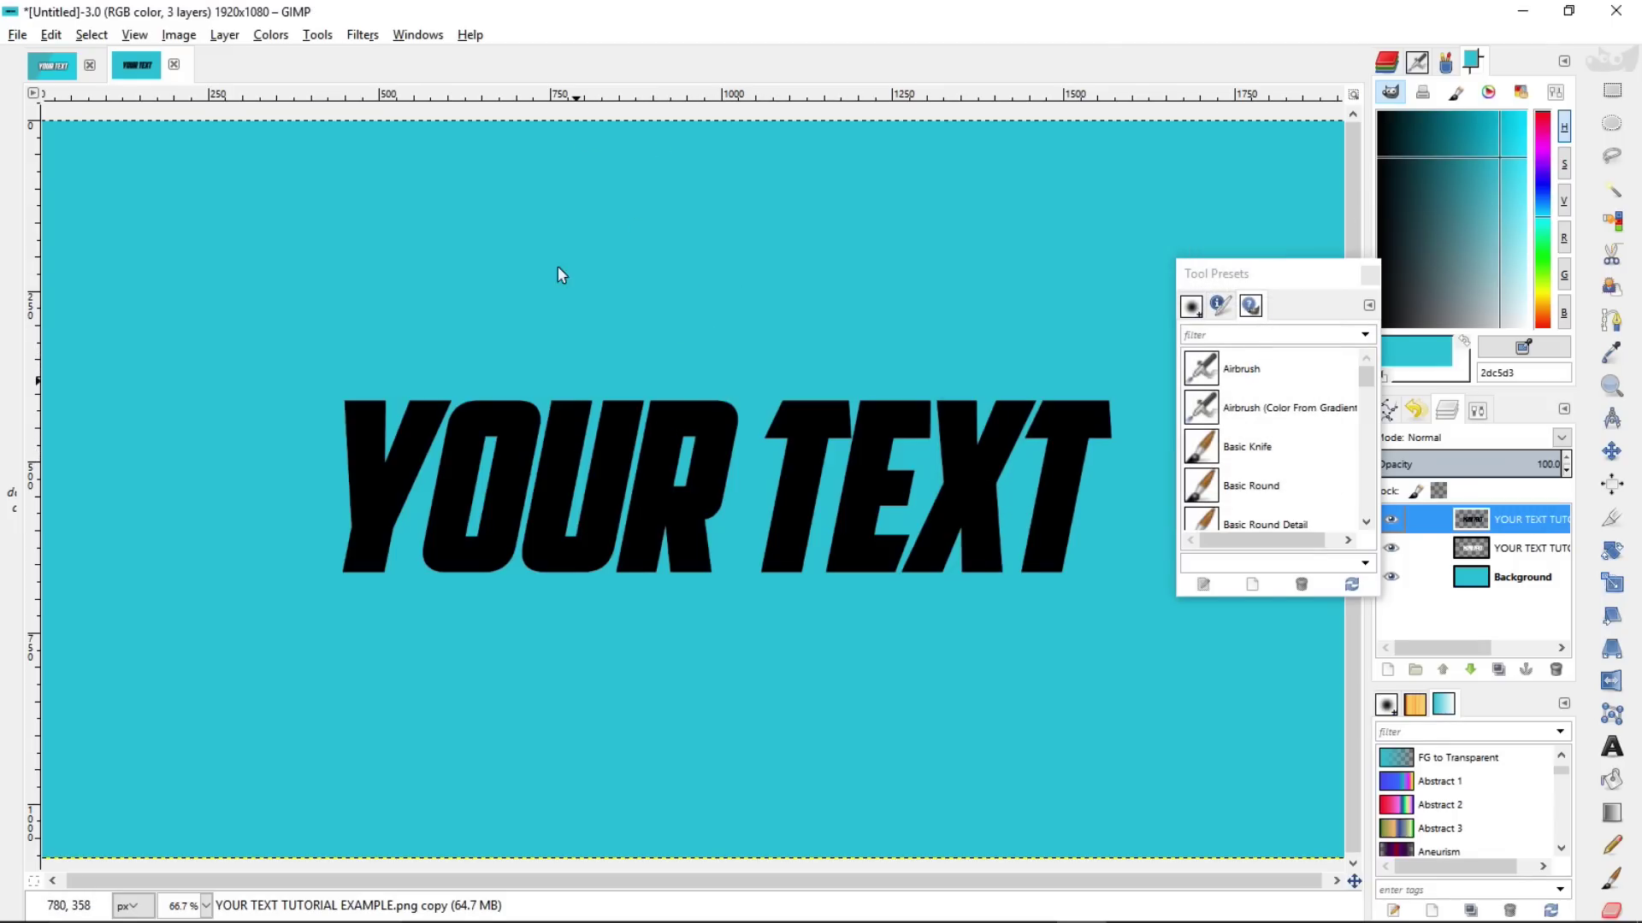
Apply a 76 px Gaussian Blur to the black text layer.
click(362, 34)
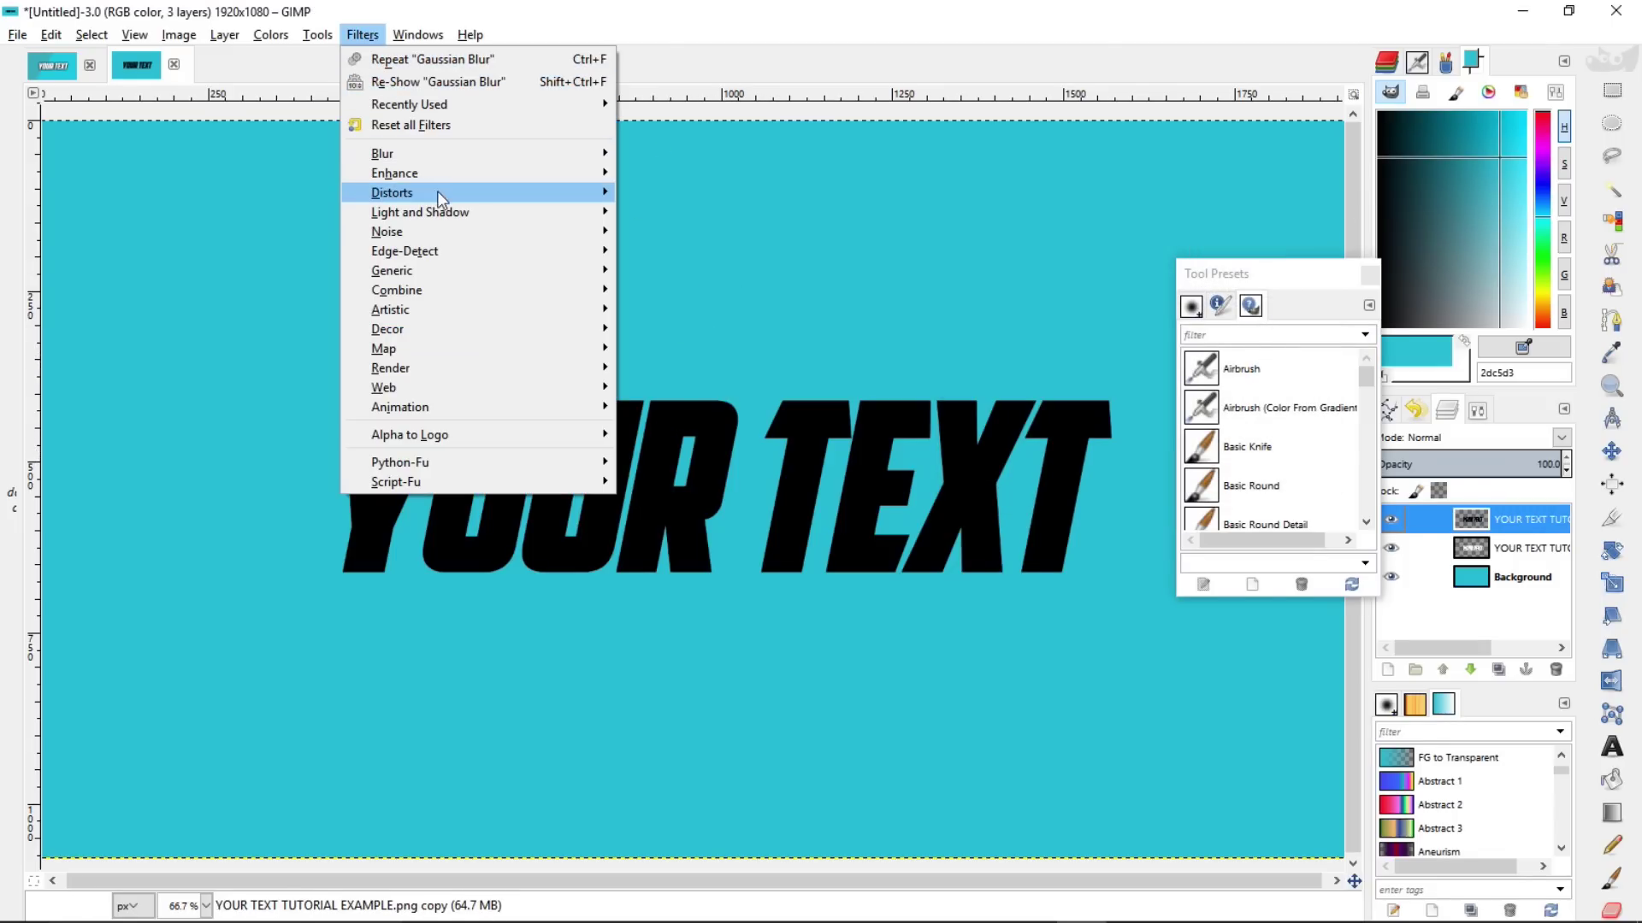
mouse_move(421, 157)
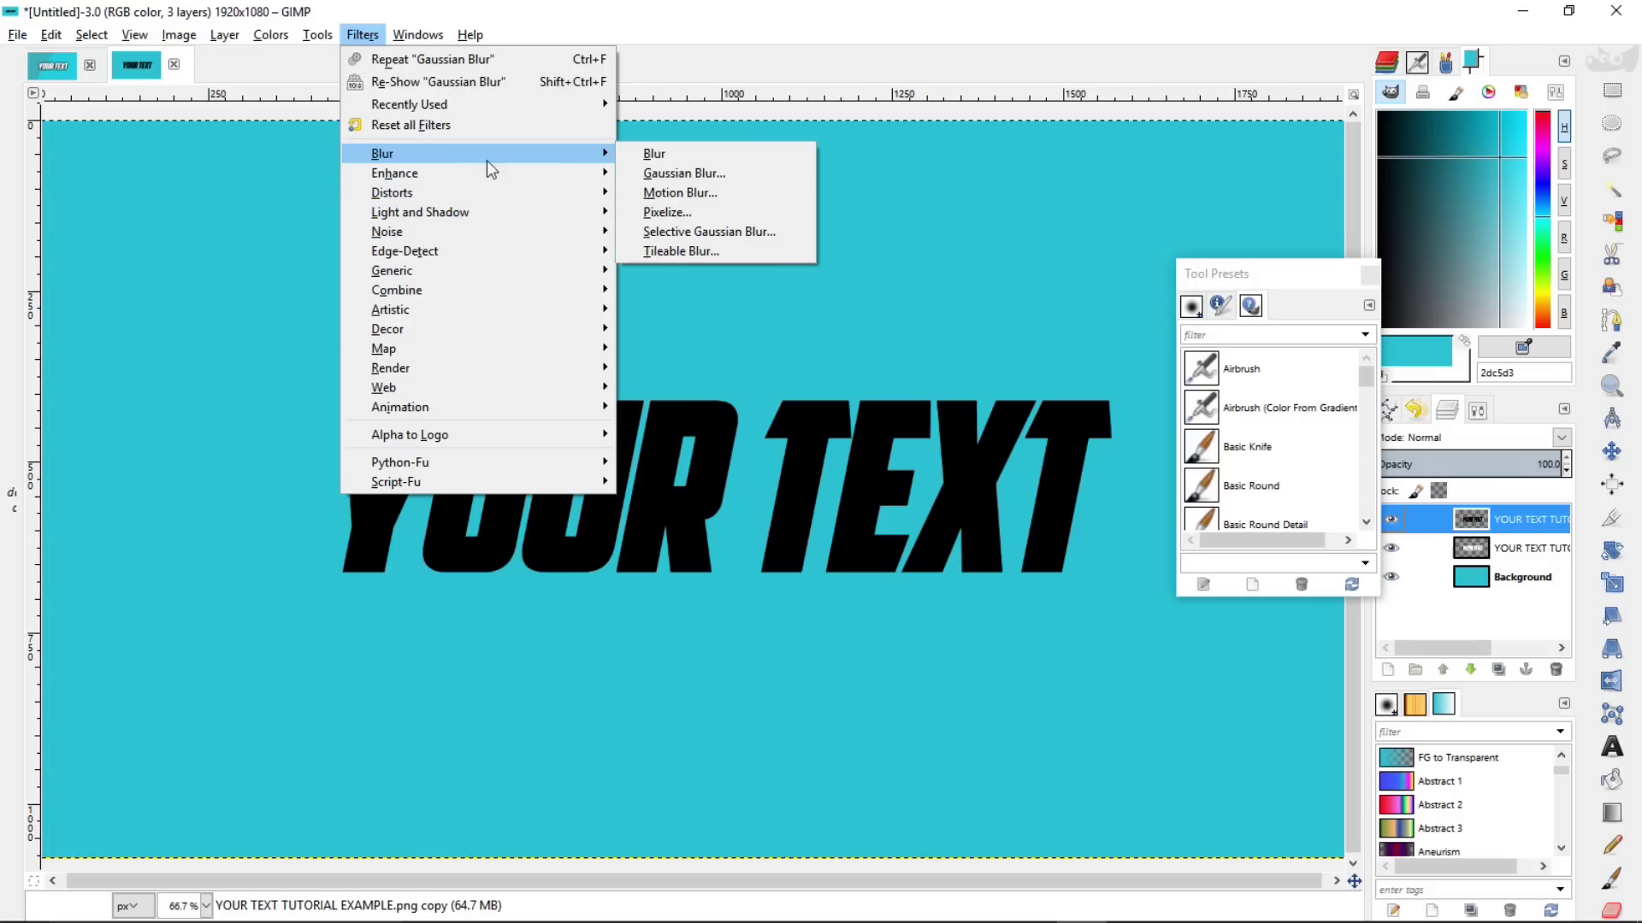
click(649, 174)
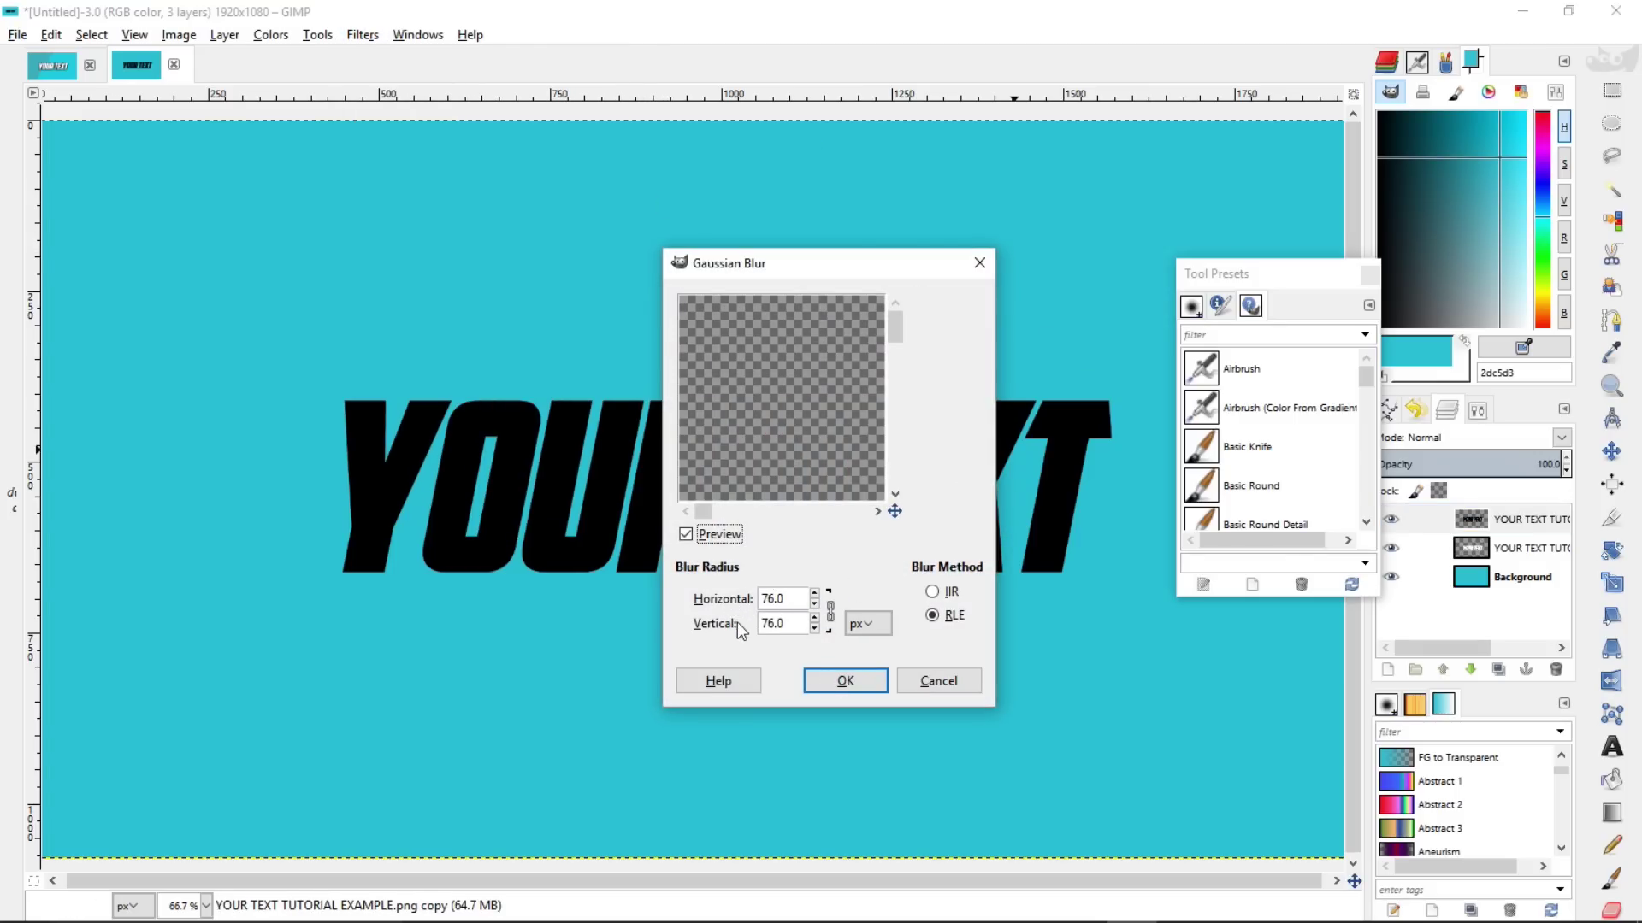
click(873, 684)
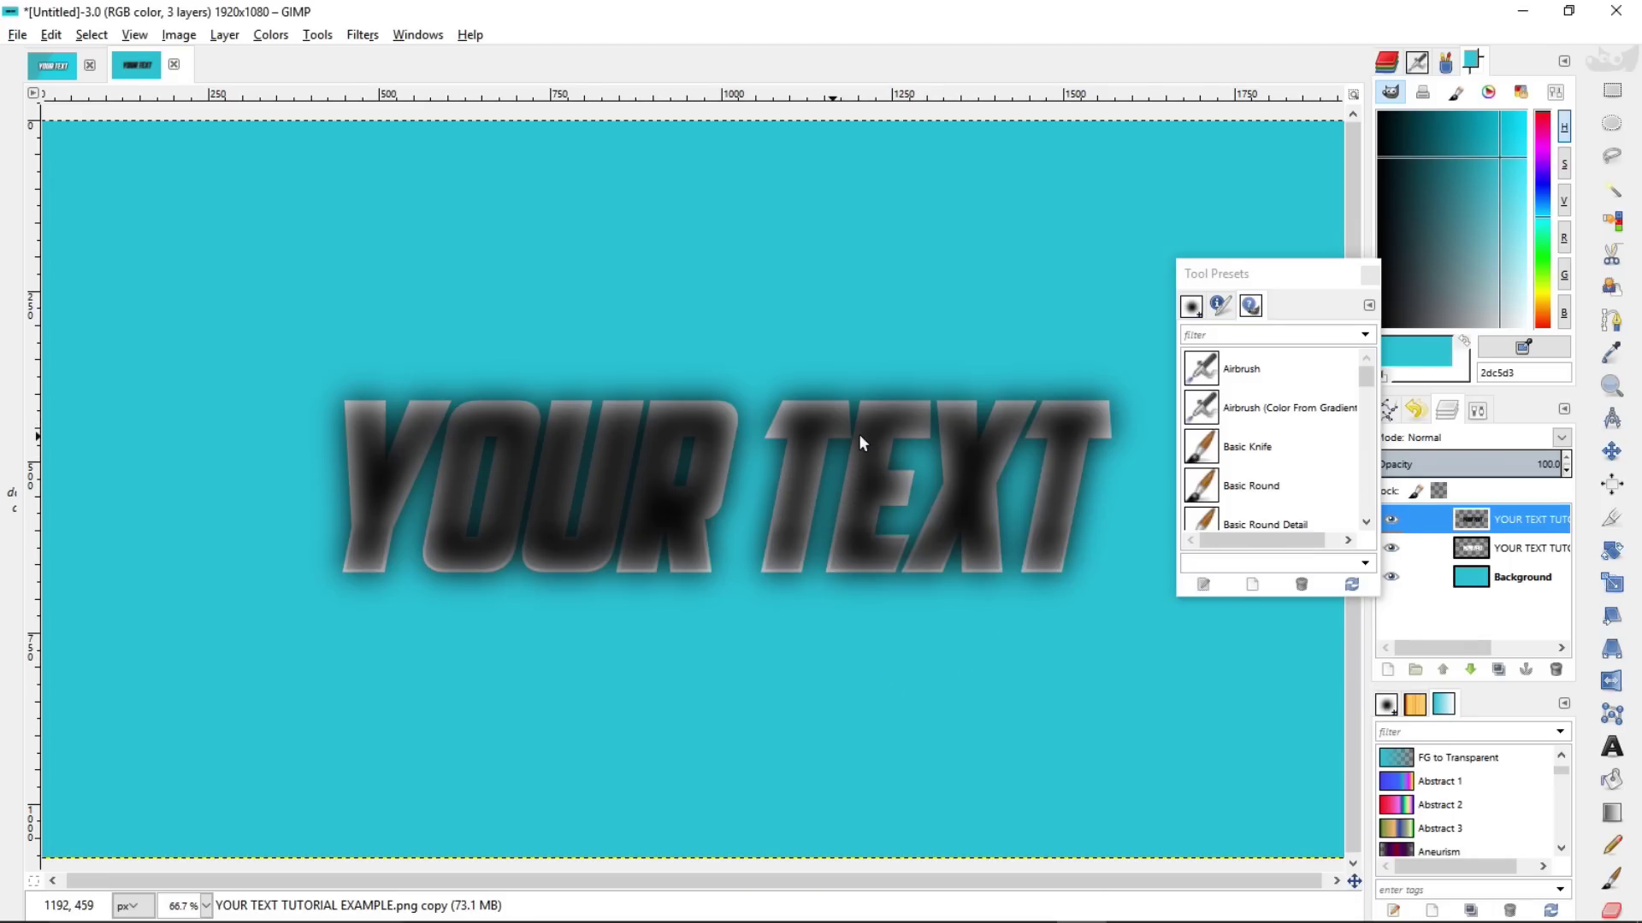
Lower the blurred layer beneath the white text and duplicate it repeatedly to deepen the shadow.
click(1469, 675)
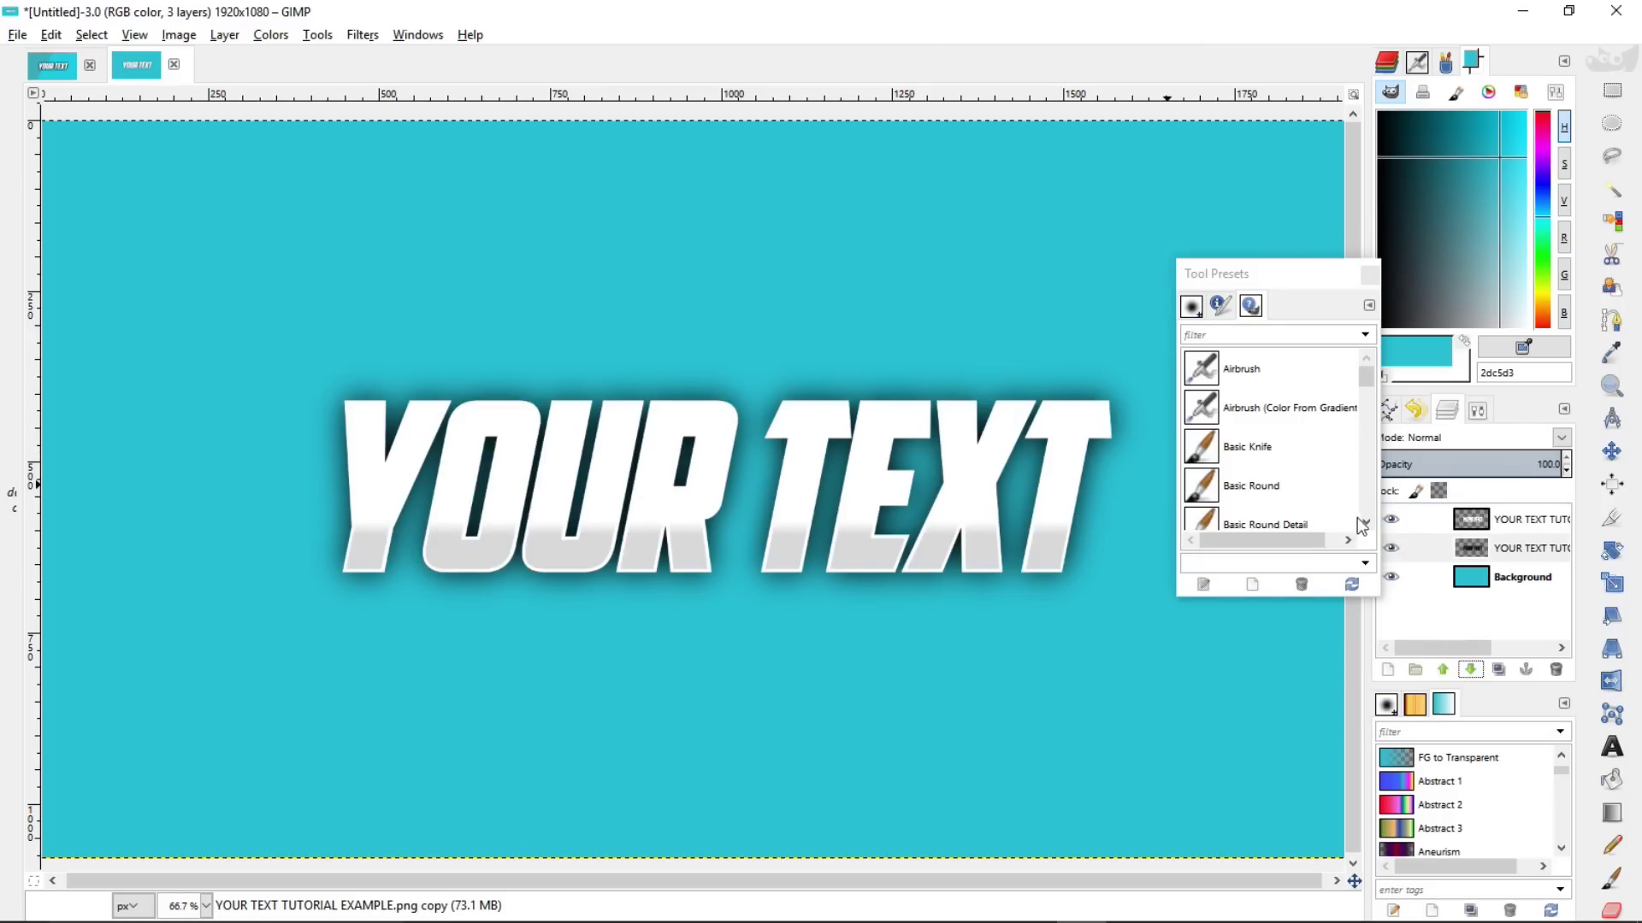
right_click(1492, 560)
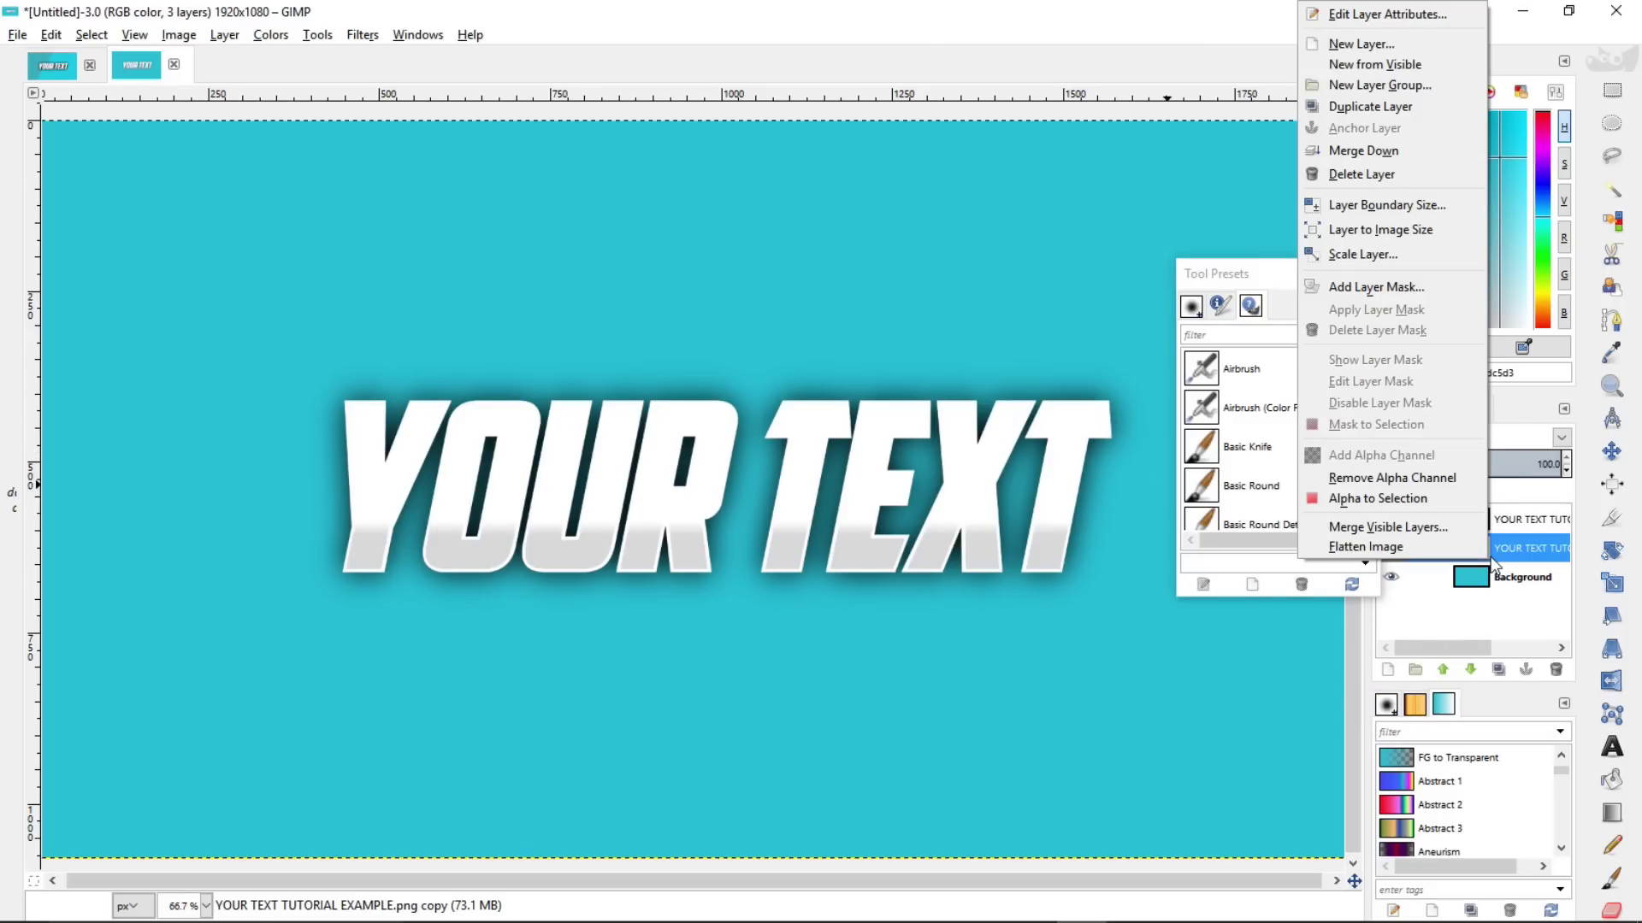
click(1398, 112)
right_click(1532, 567)
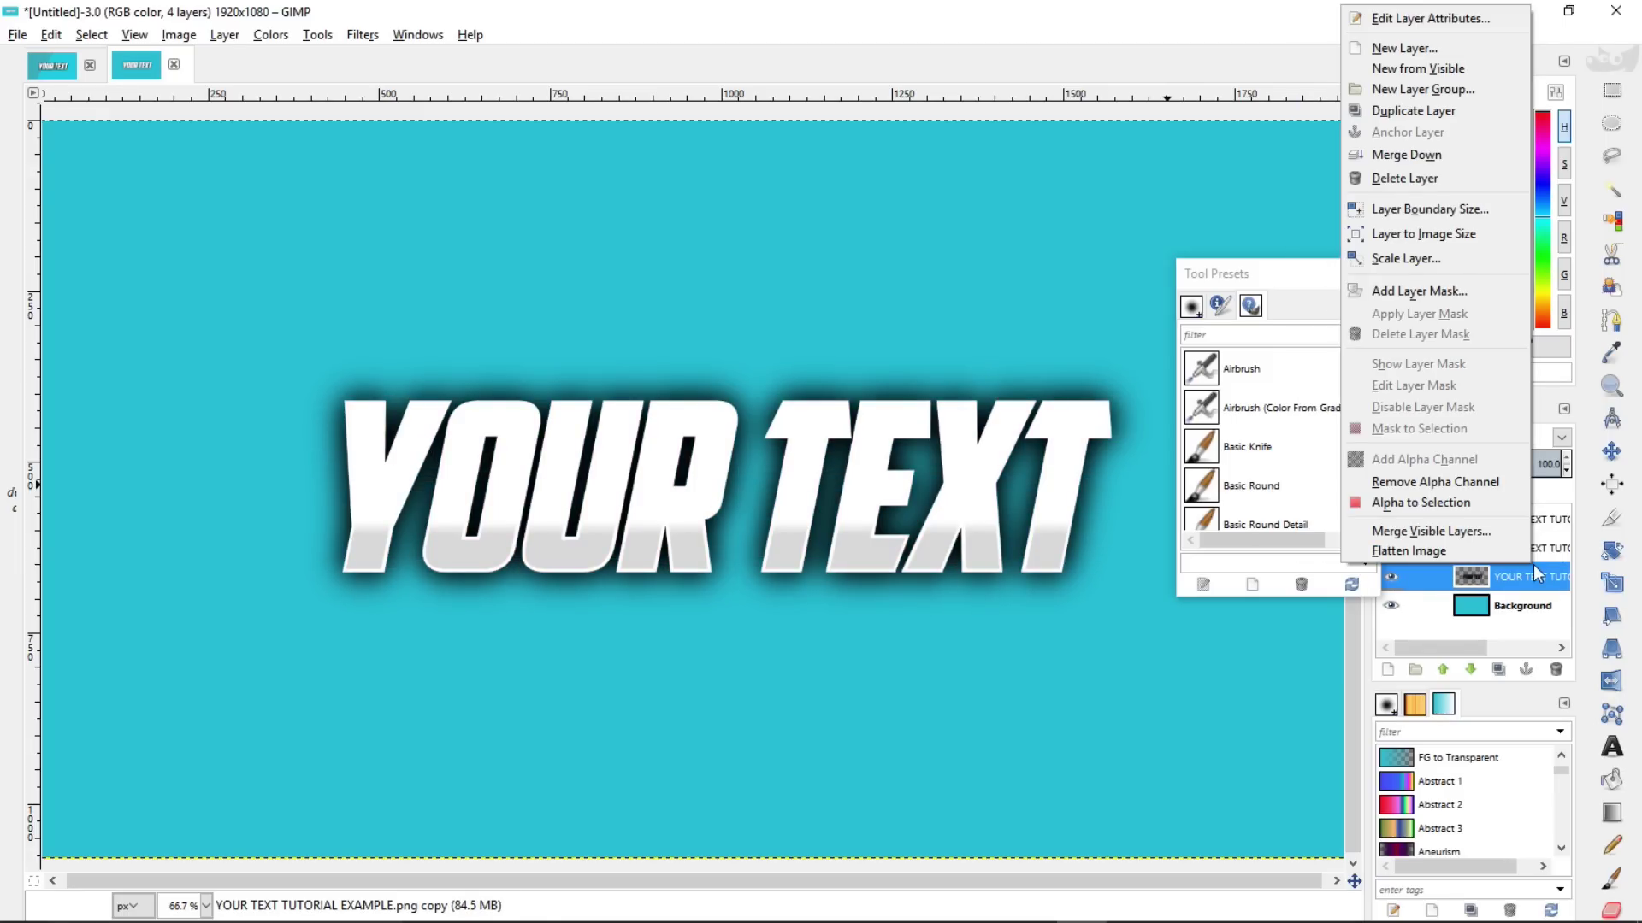
click(1419, 111)
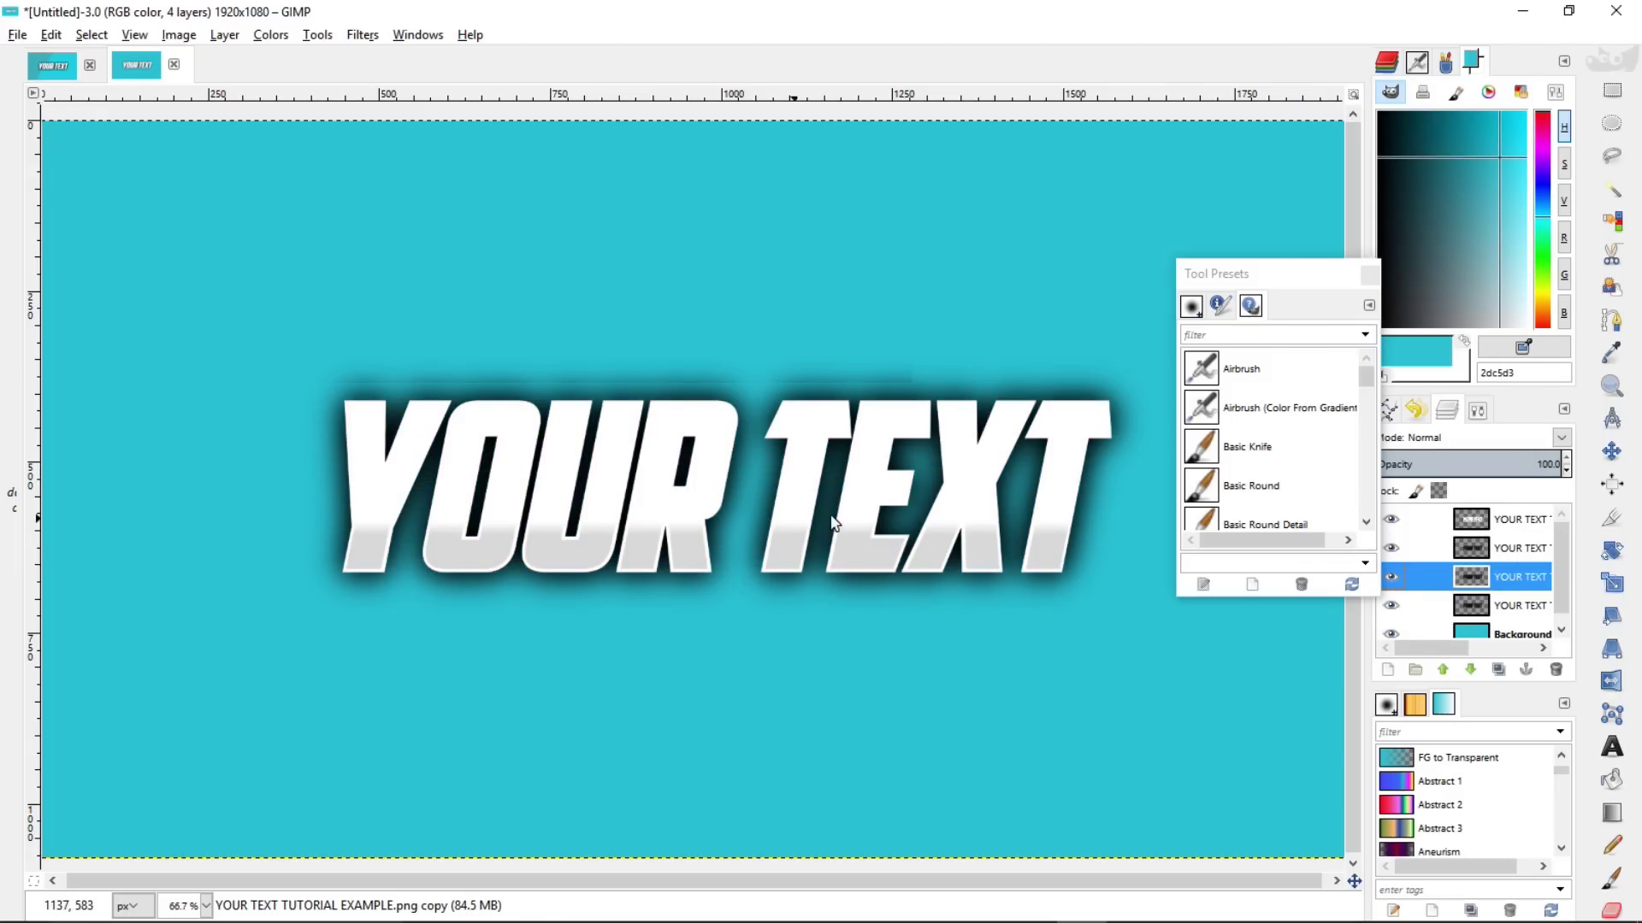
right_click(1491, 574)
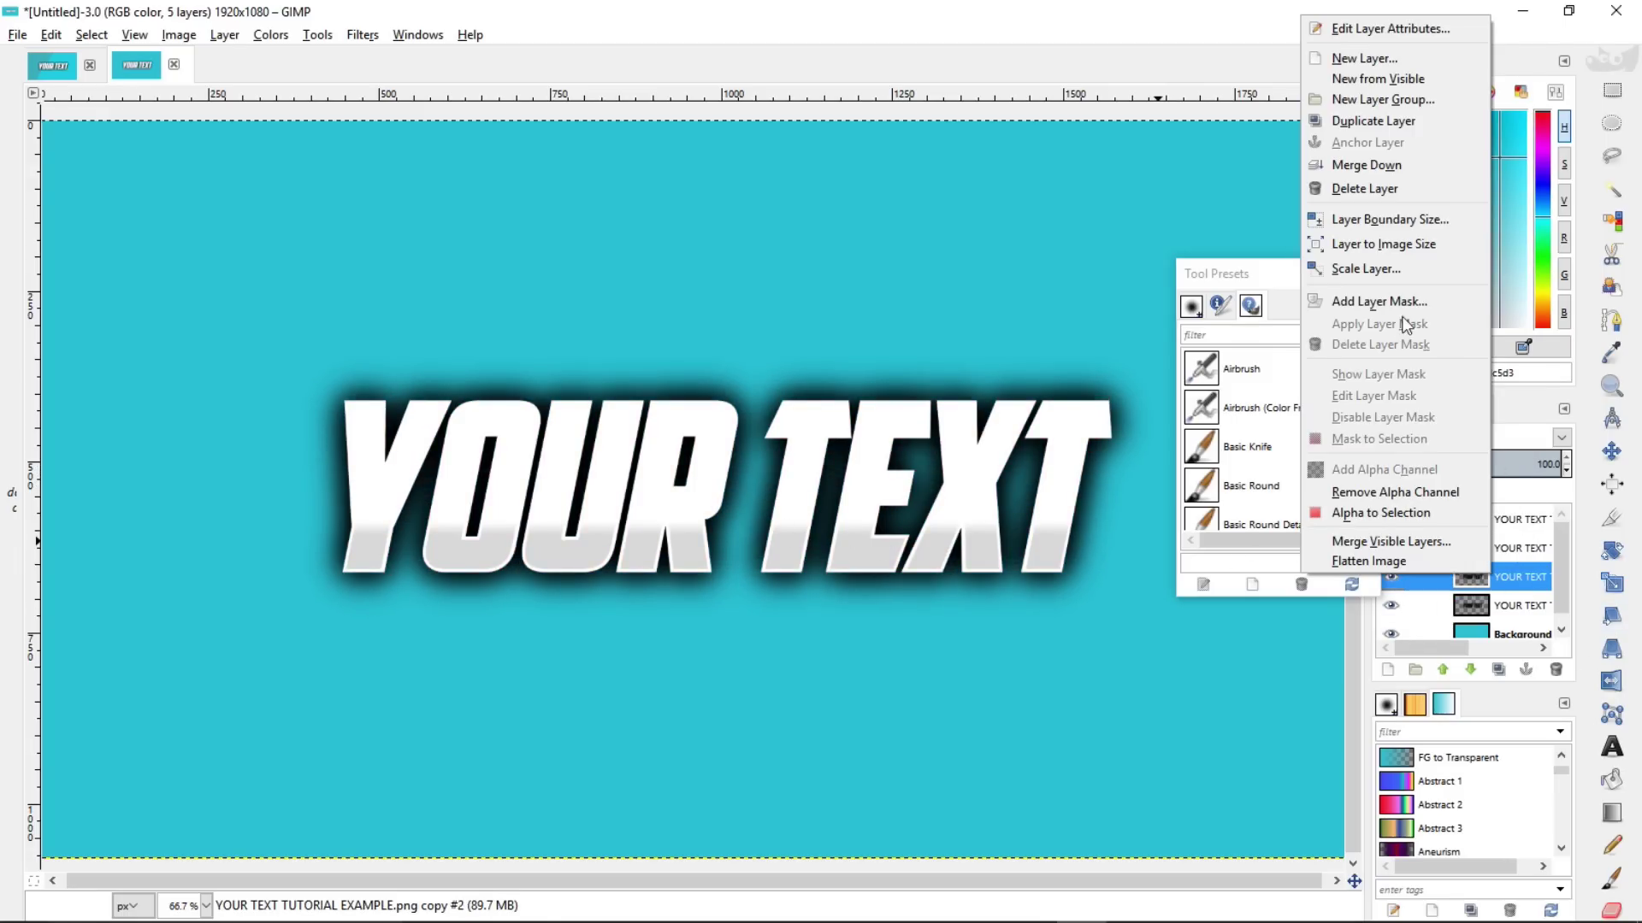
click(1421, 120)
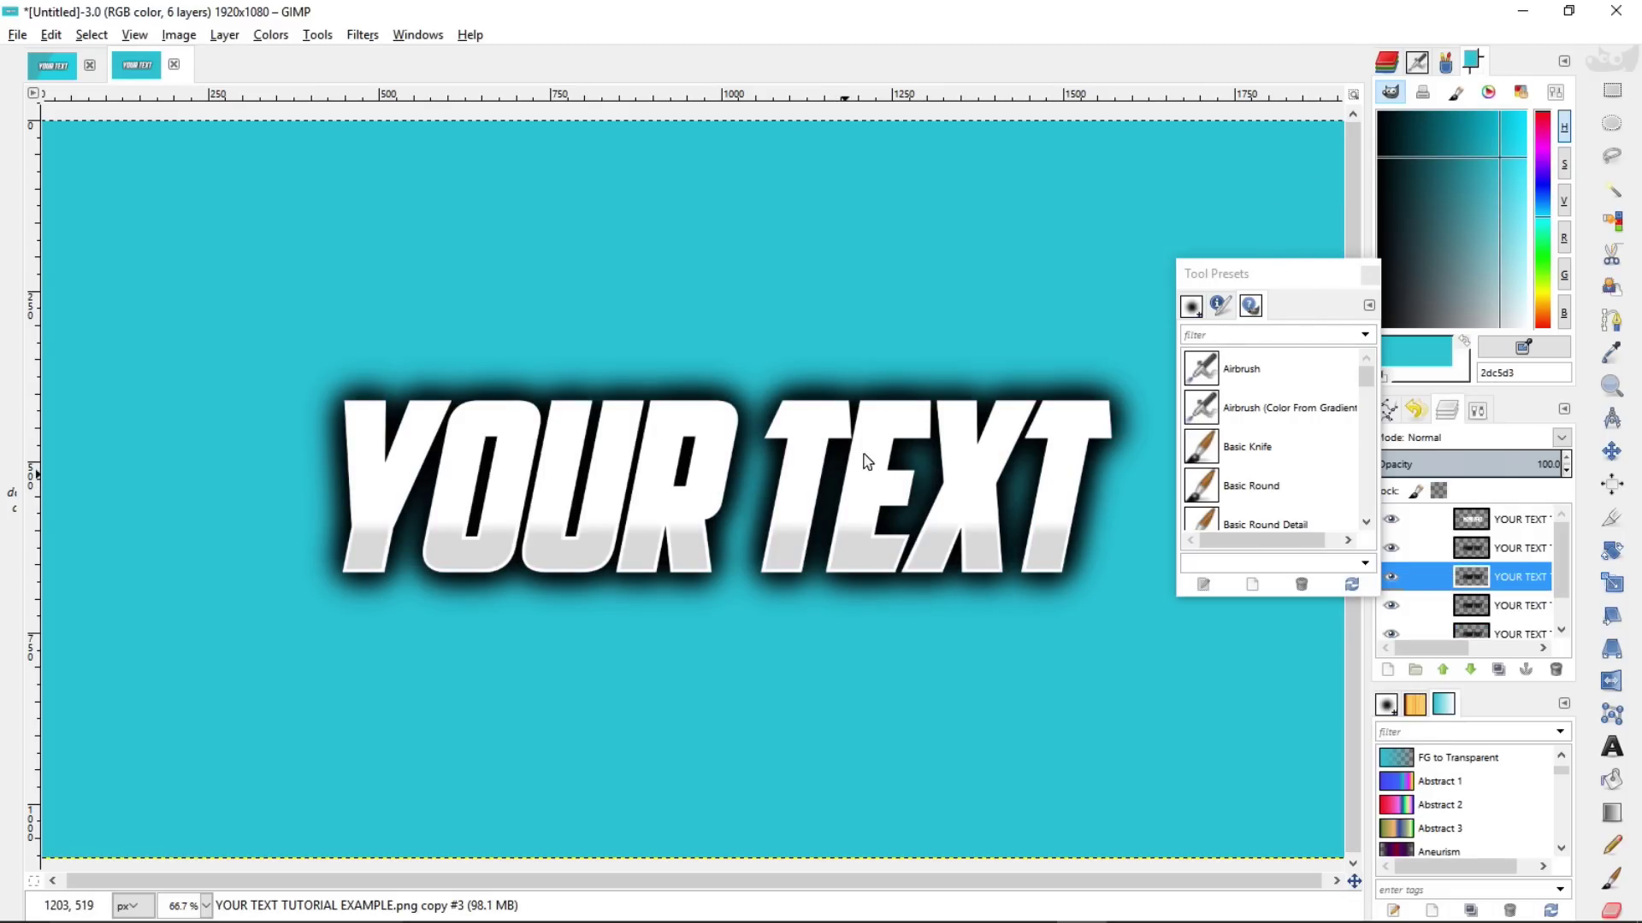
Start File > Export As and move the export window into view.
scroll(535, 381, down, 1)
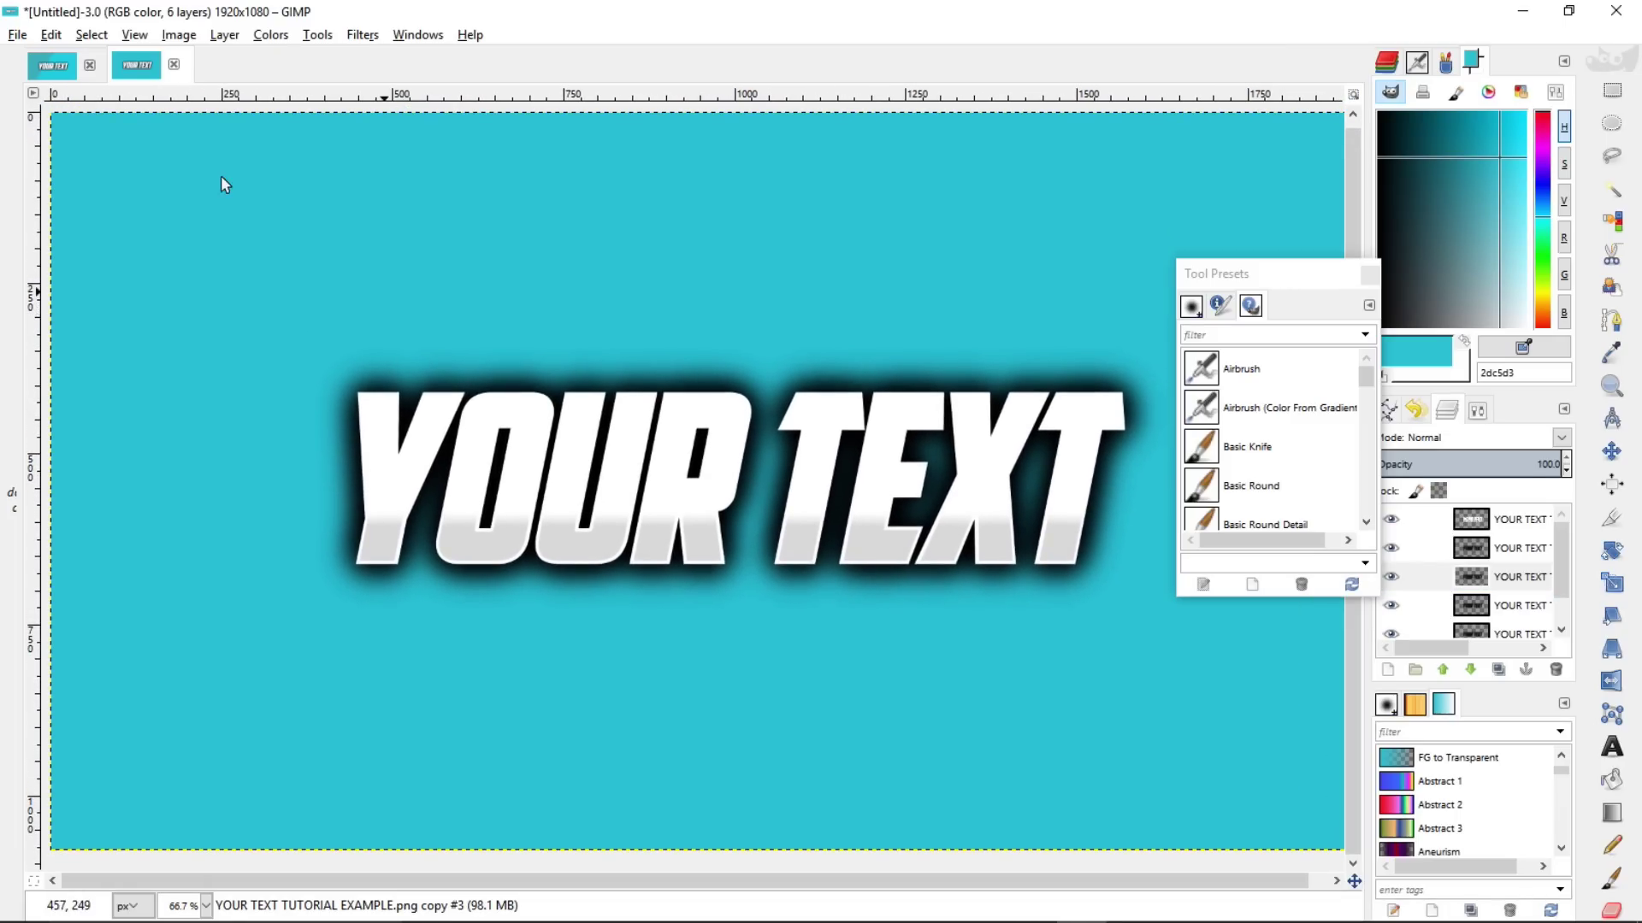
click(13, 37)
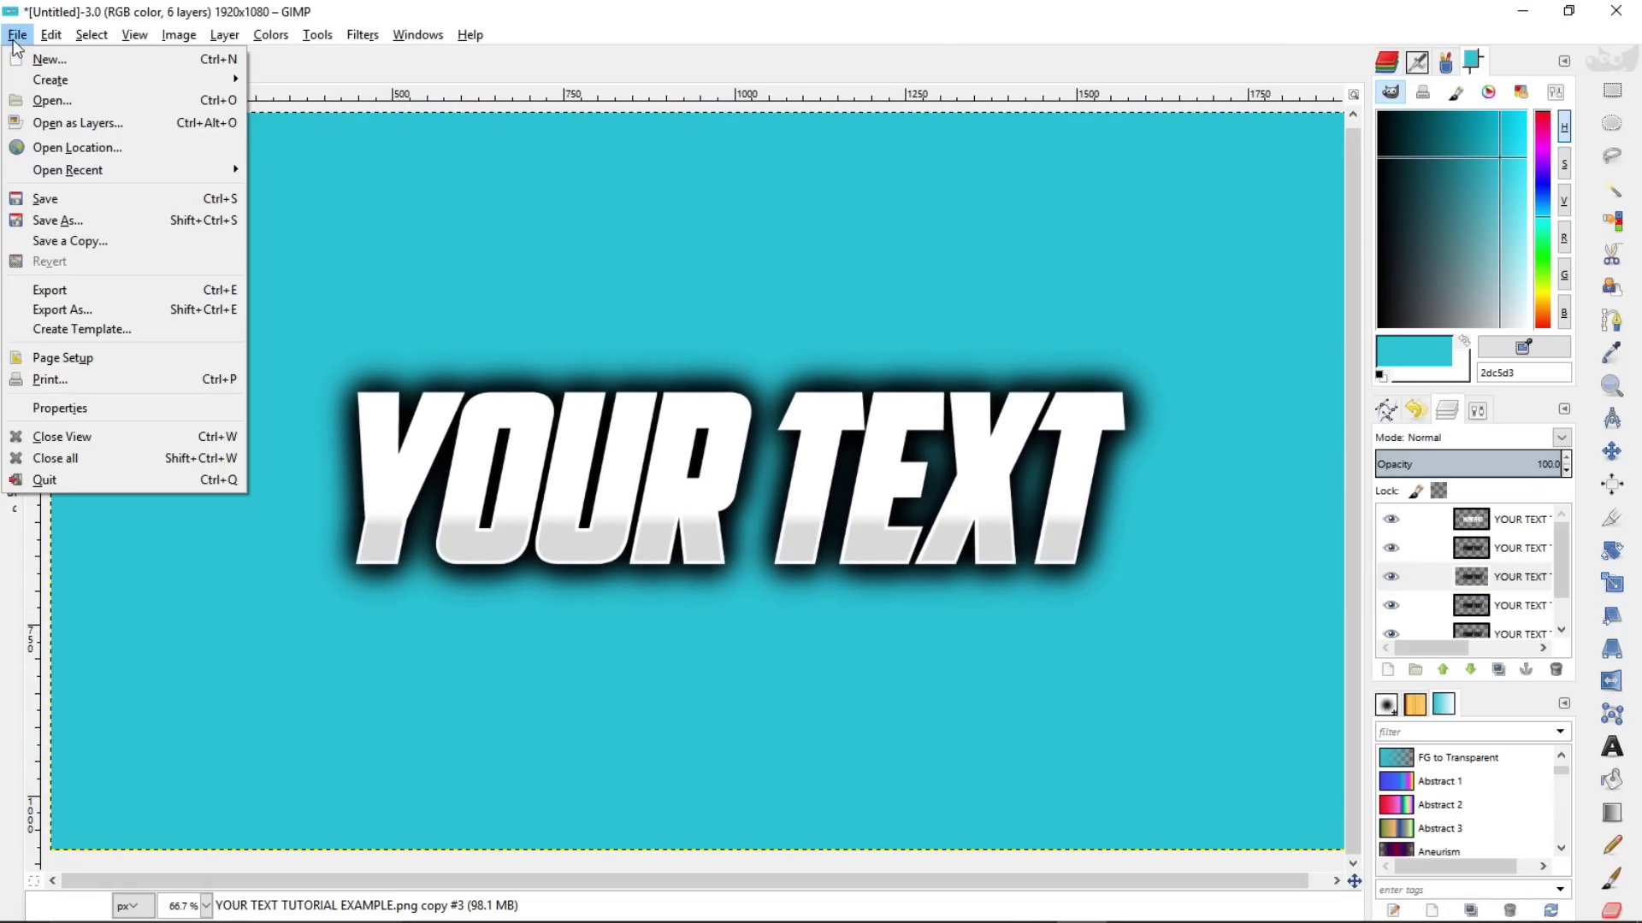
click(144, 312)
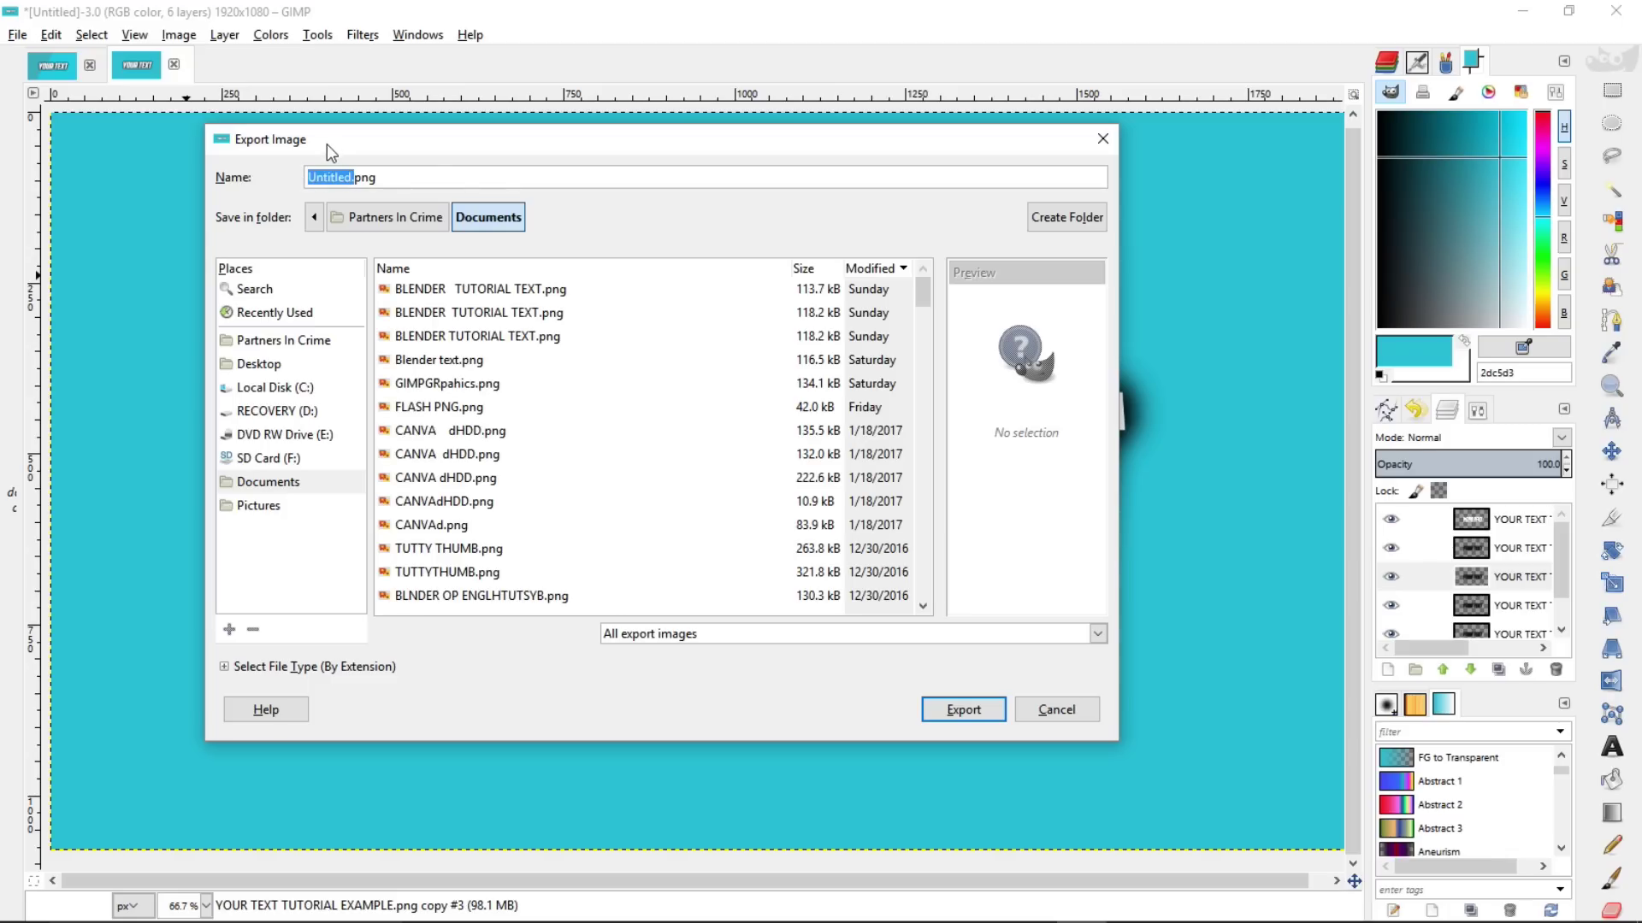
drag(332, 141, 630, 352)
drag(466, 244, 555, 218)
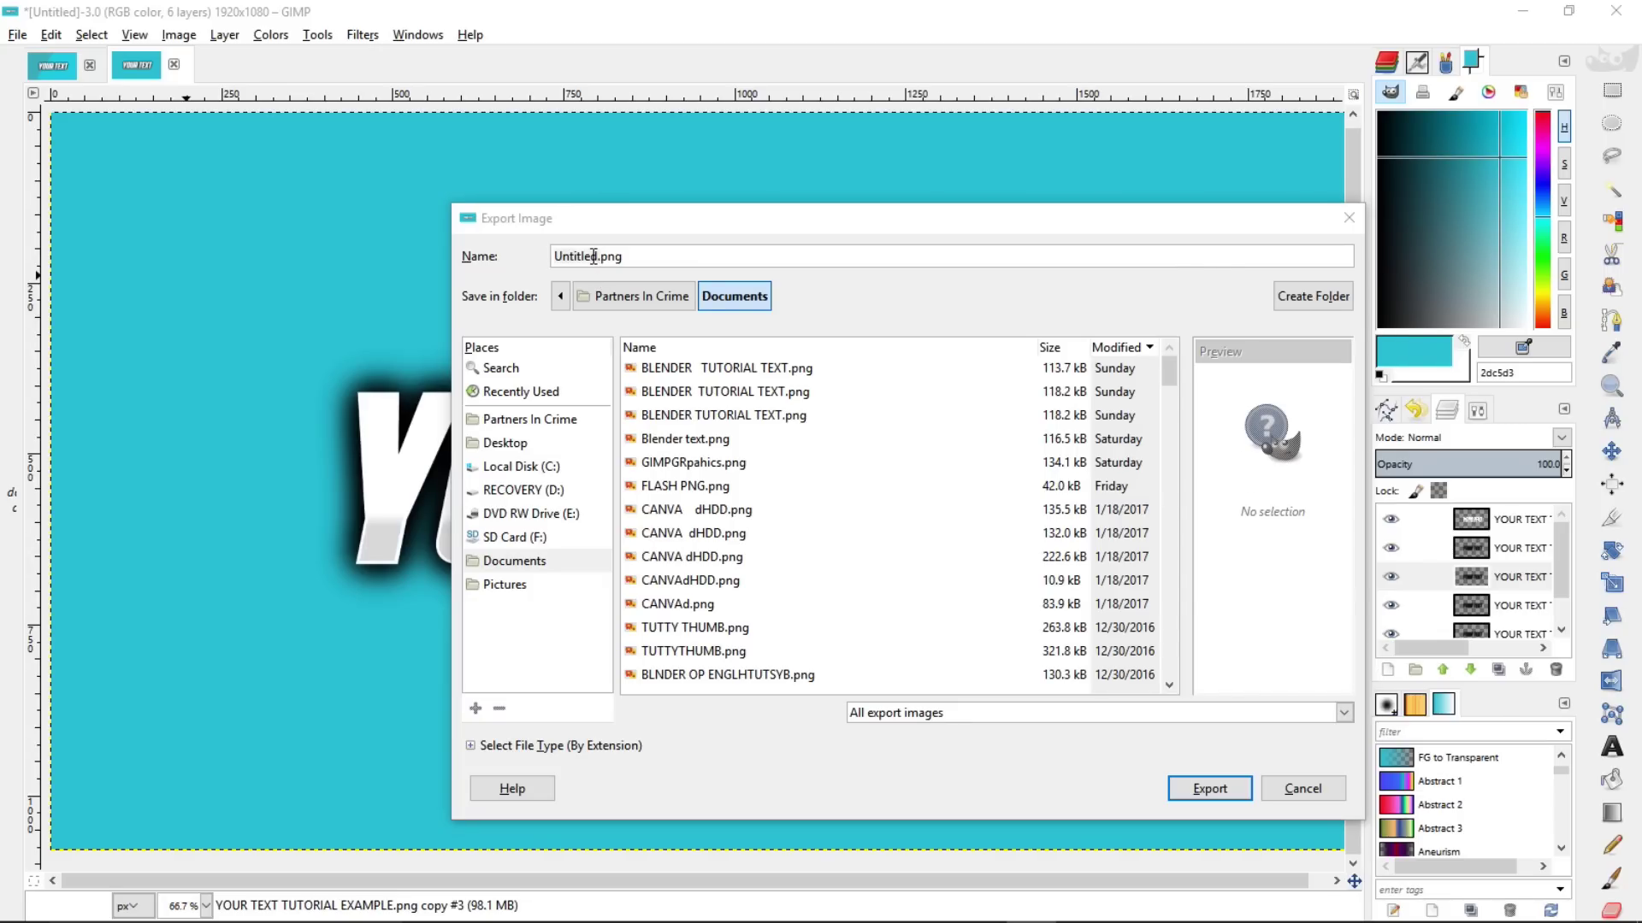
Name the file 'YOUR FILENAME' and export it as a PNG, accepting the default PNG options.
click(513, 257)
text(YOUR FILE)
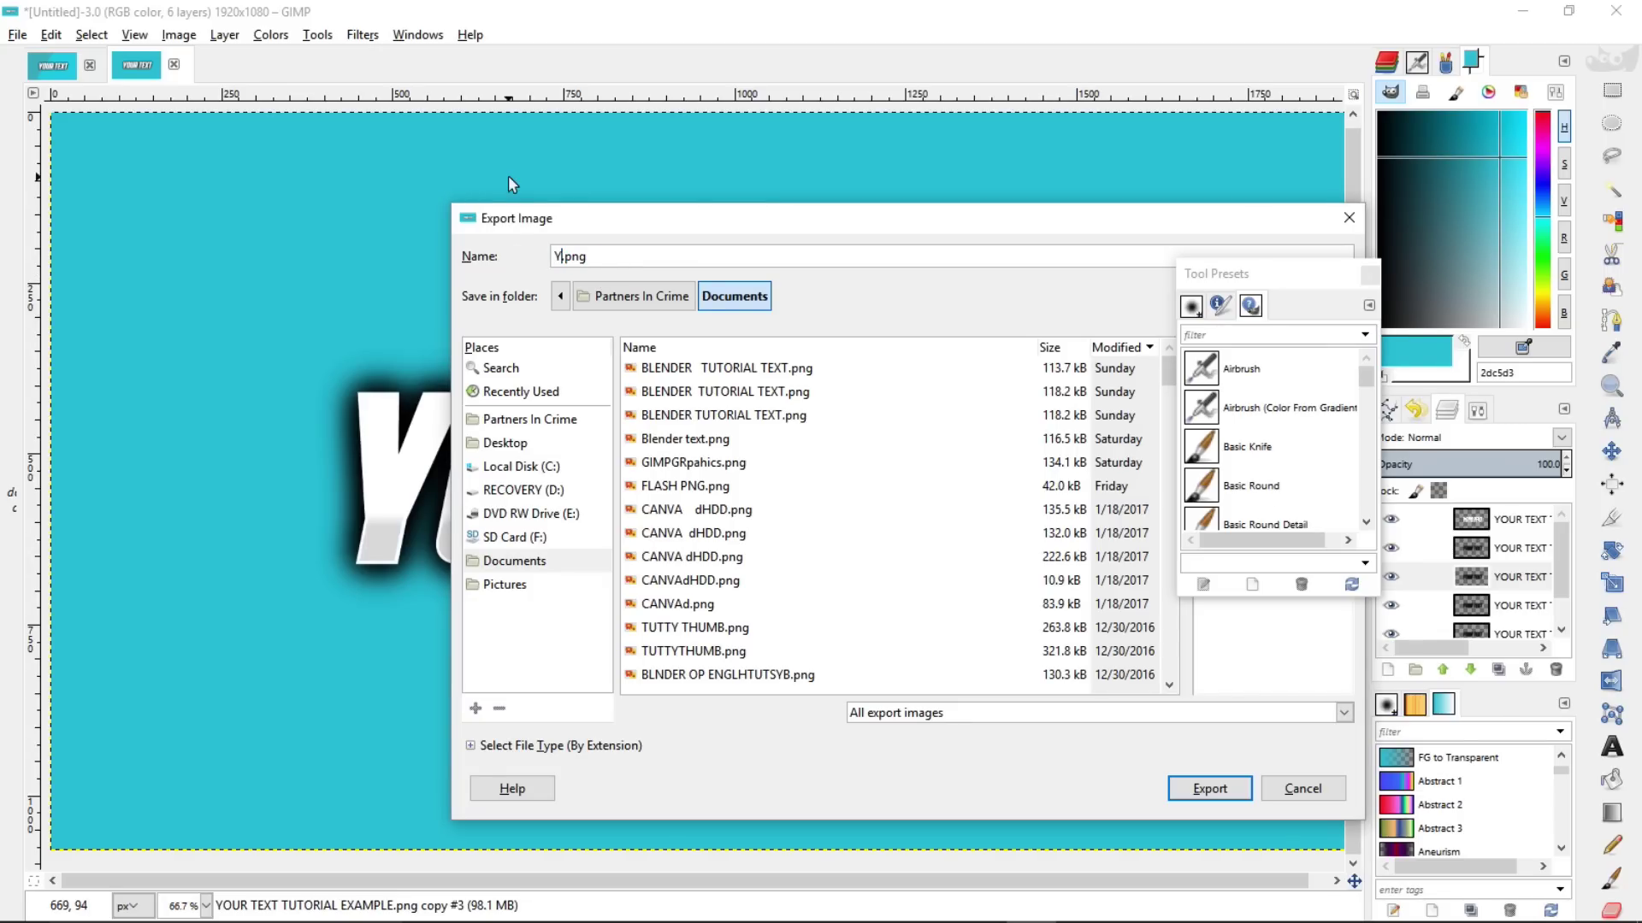
text(NAME)
click(1182, 789)
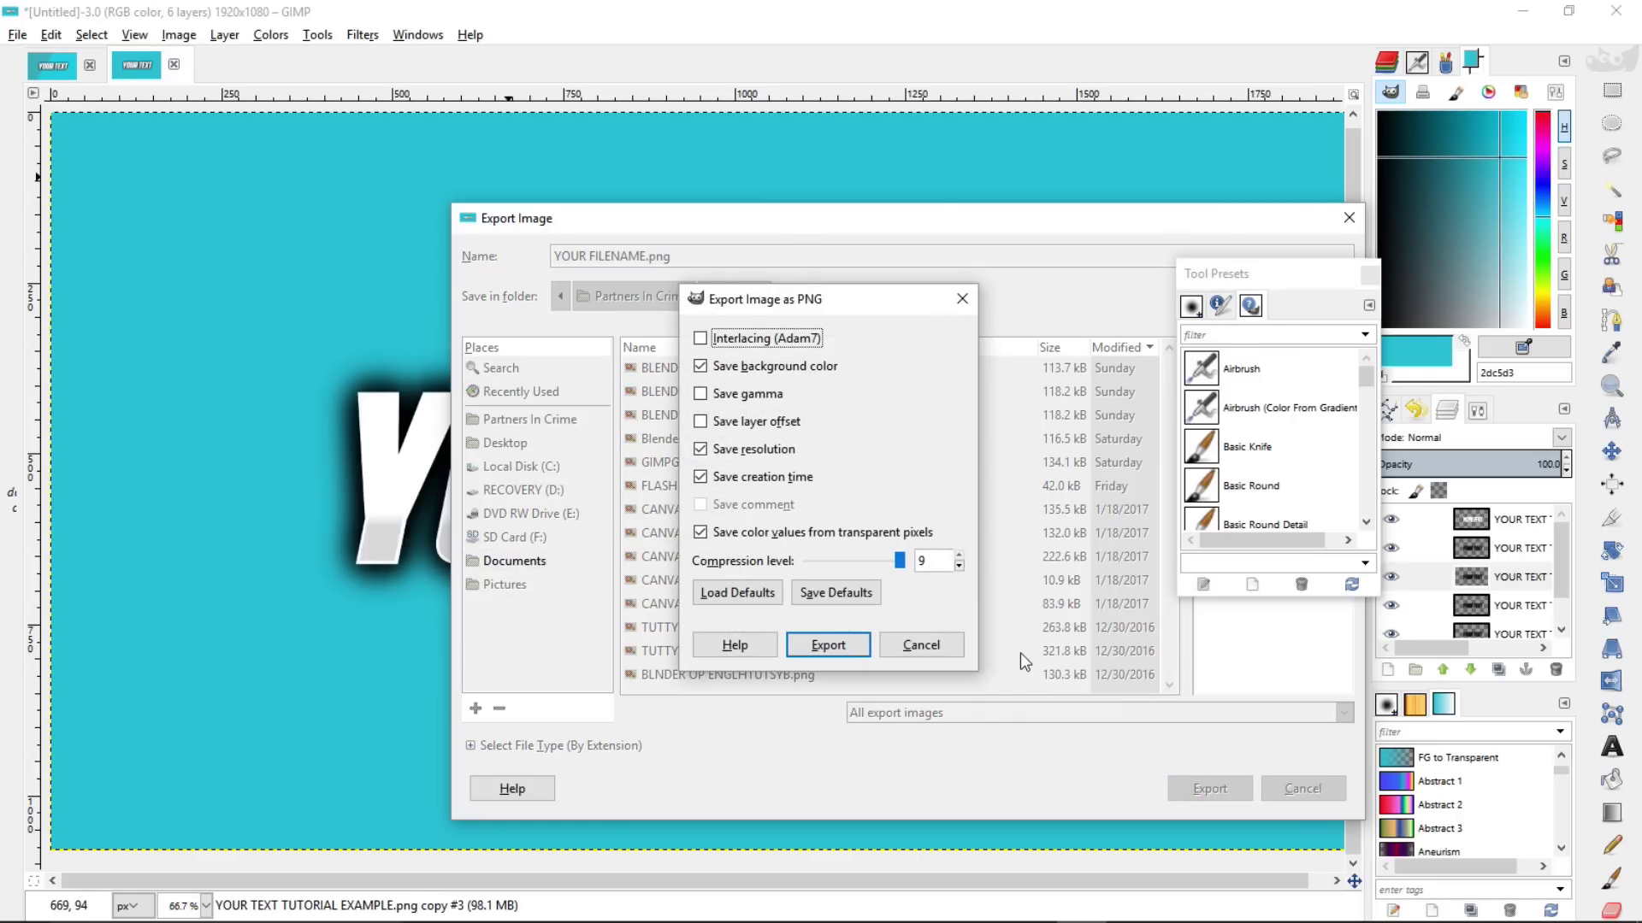
click(861, 641)
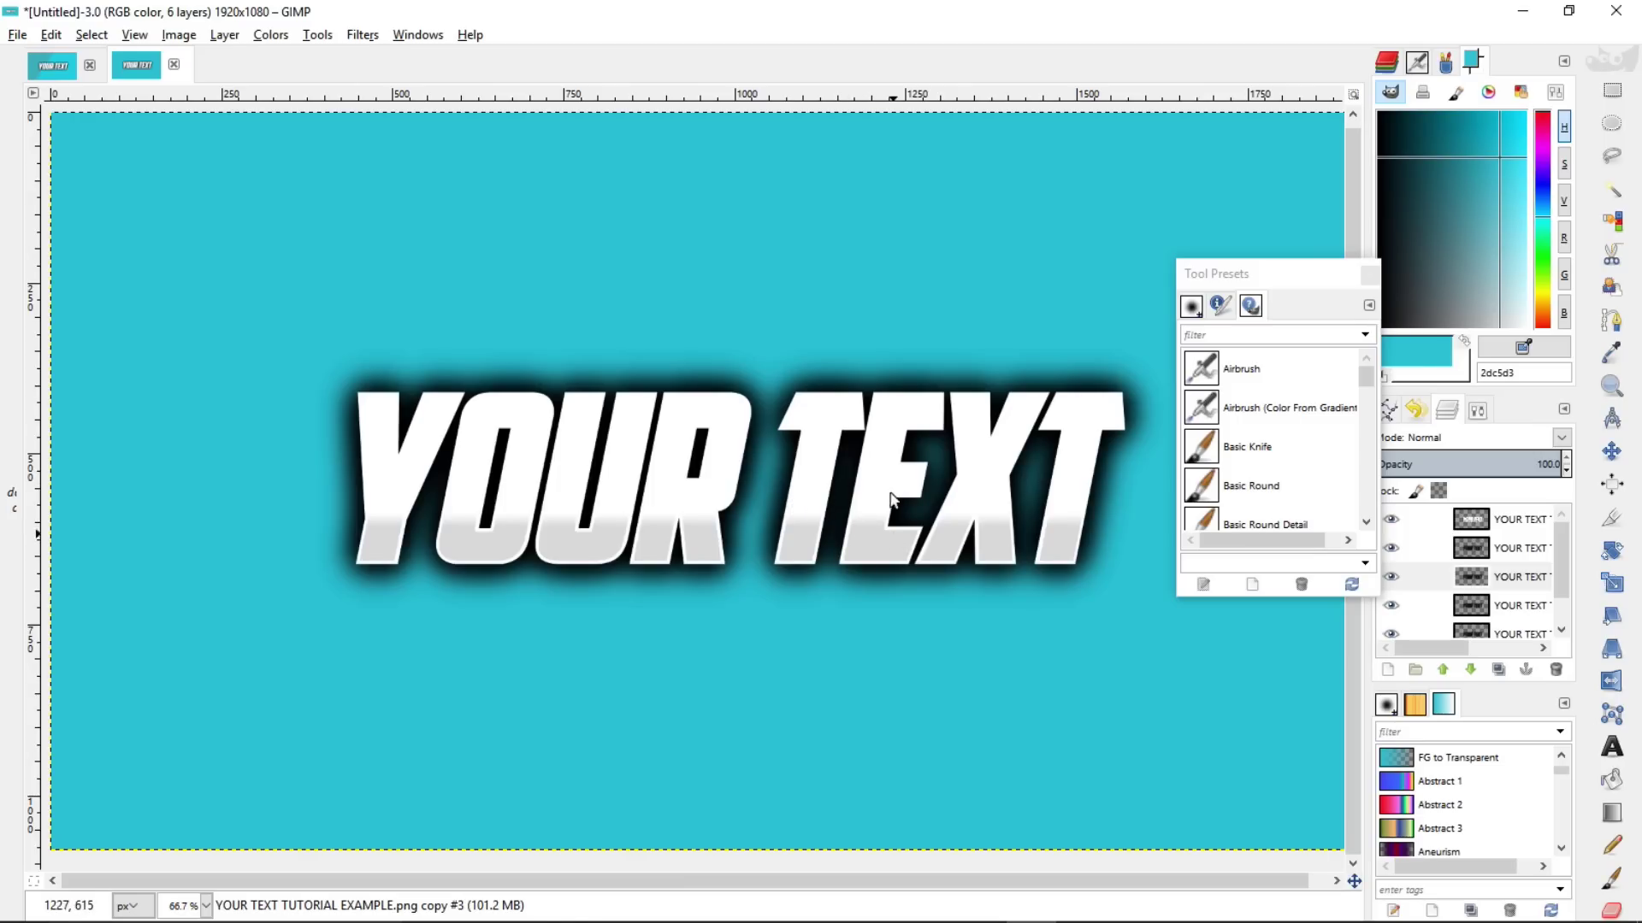
Bring the Blender Text Template project forward and turn its render result area into a 3D View.
mouse_move(879, 903)
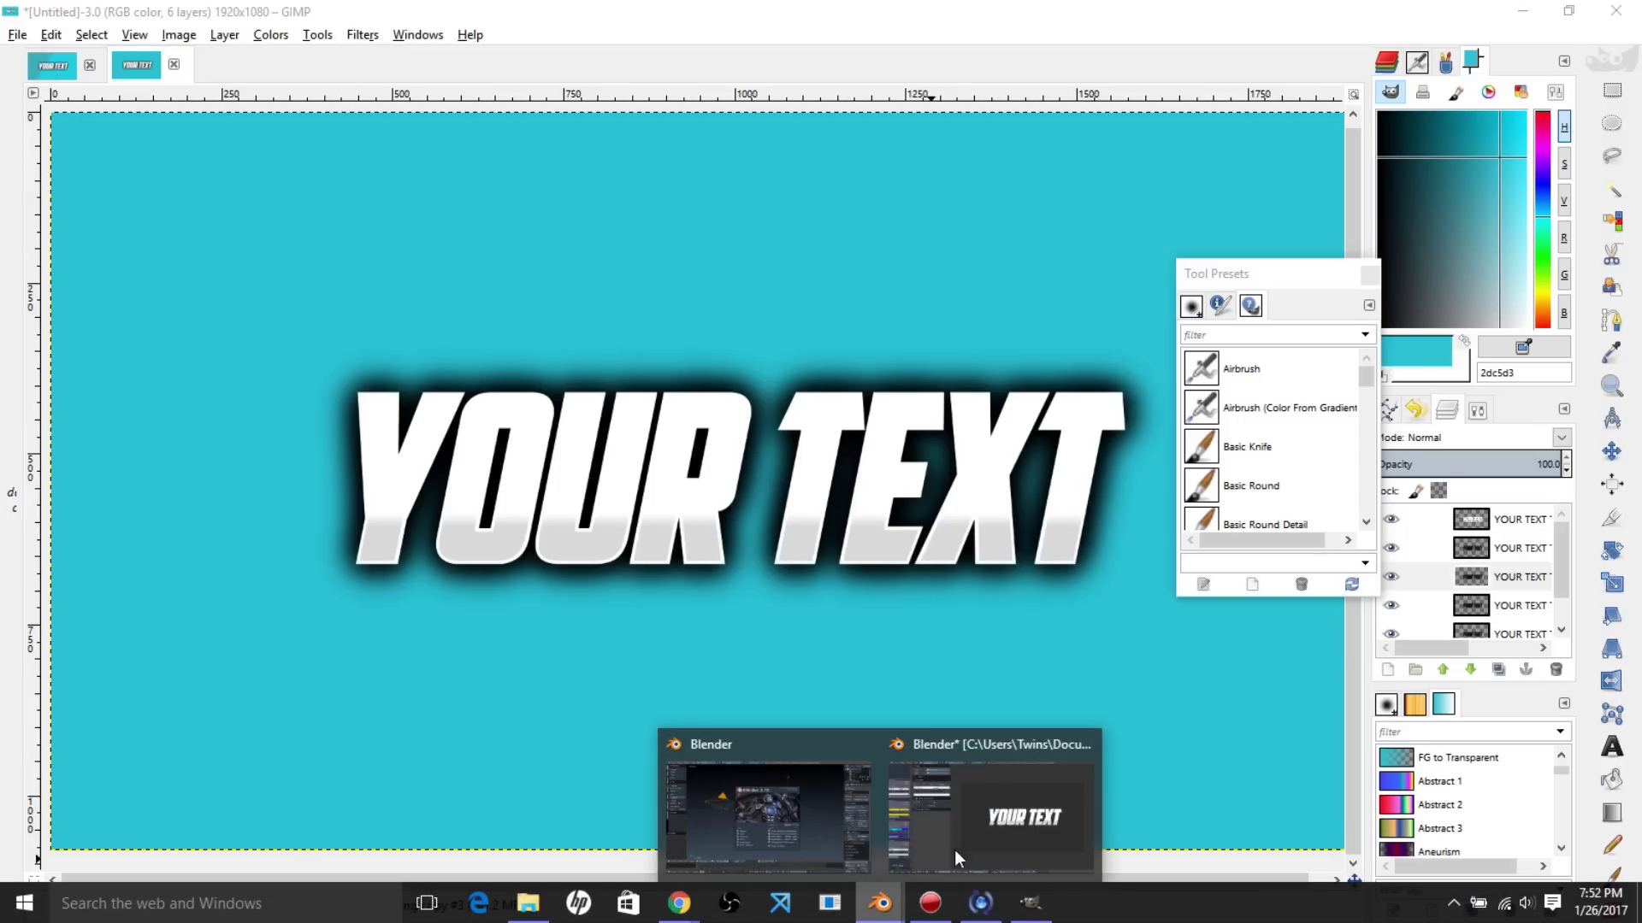
click(998, 830)
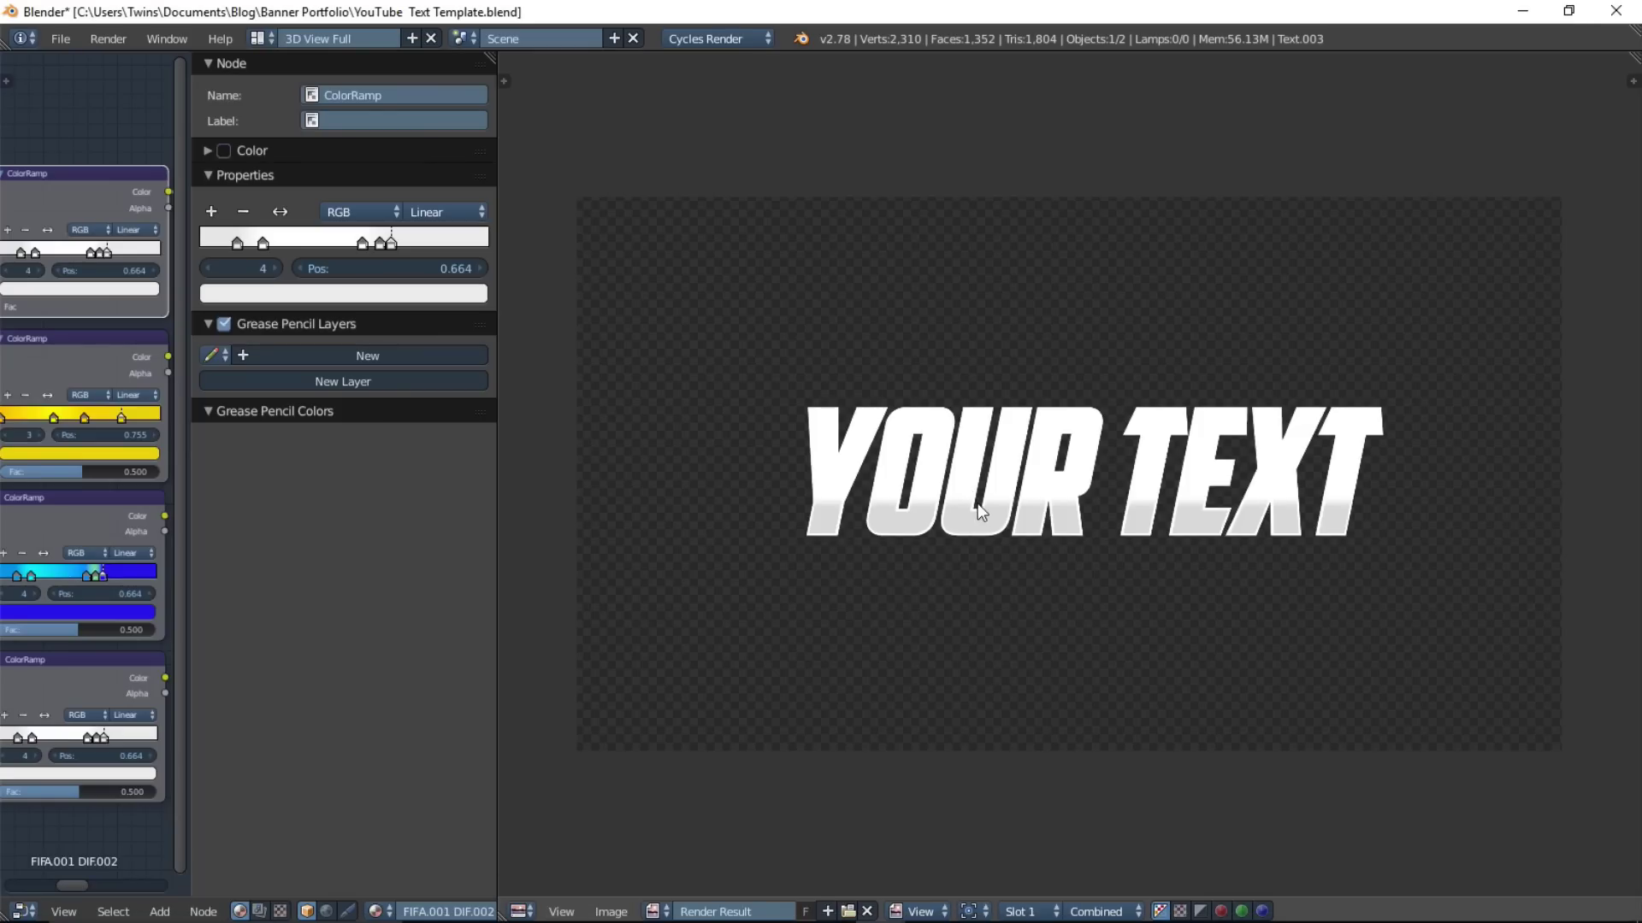
click(521, 912)
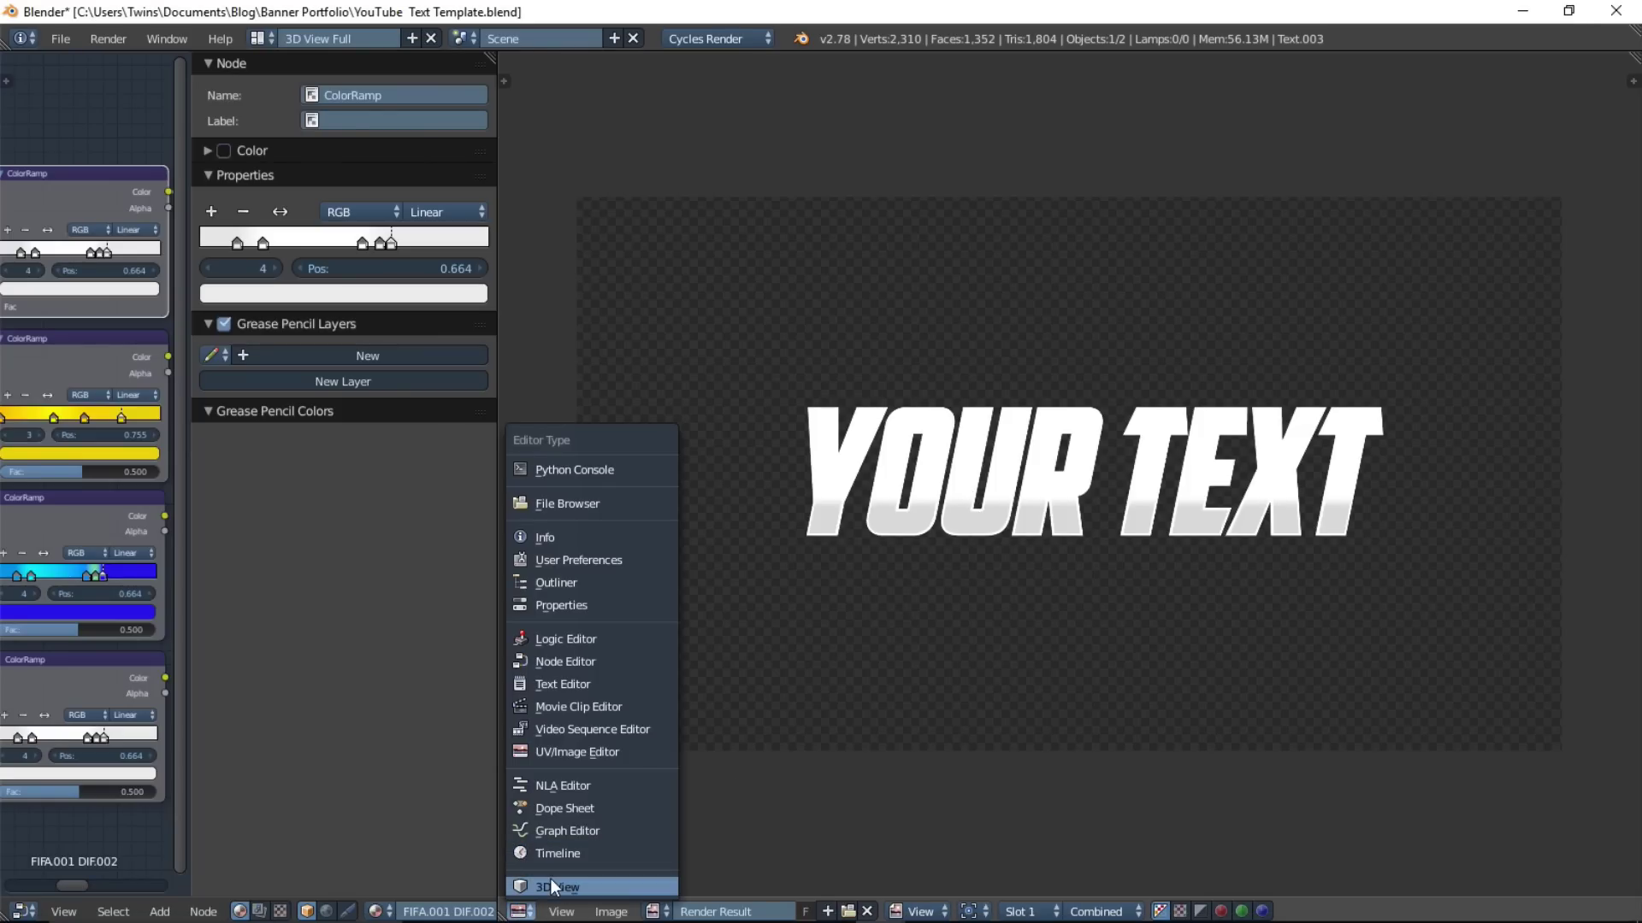
click(551, 879)
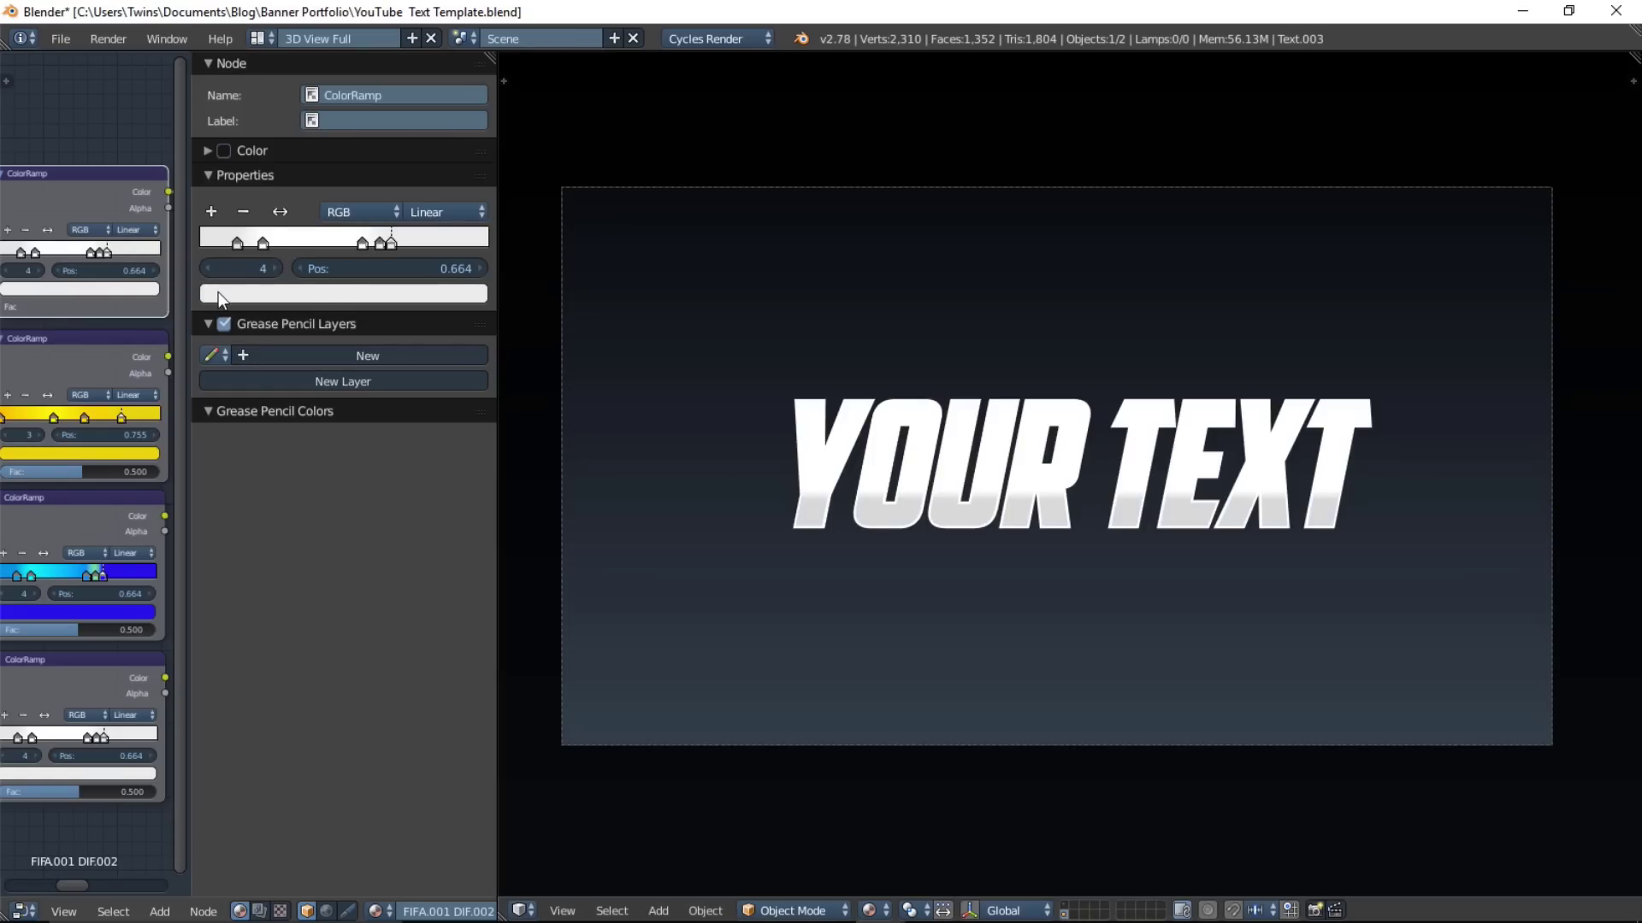
scroll(100, 404, down, 3)
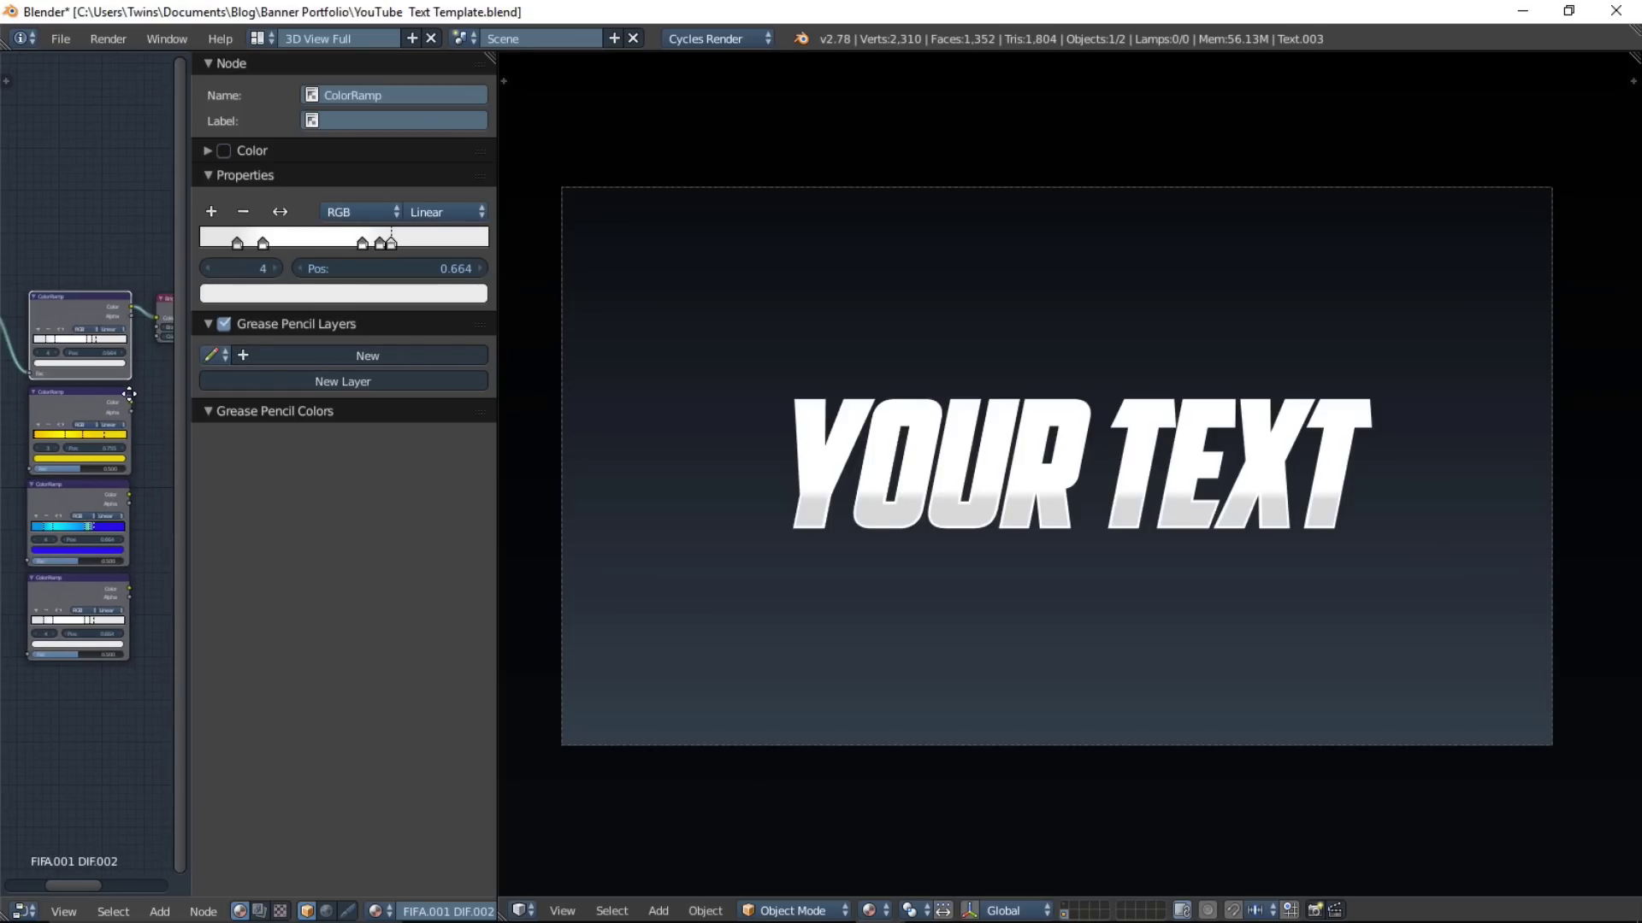